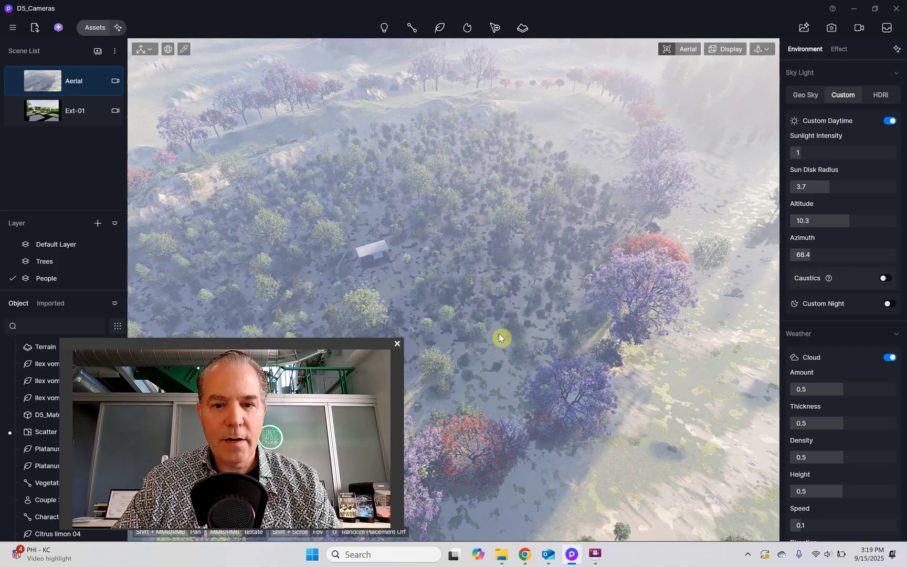
# Step: Inspect the aerial scene by orbiting around the orchard and zooming in on the small pavilion and back out
pyautogui.moveTo(490, 333); pyautogui.dragTo(655, 329, button='middle')
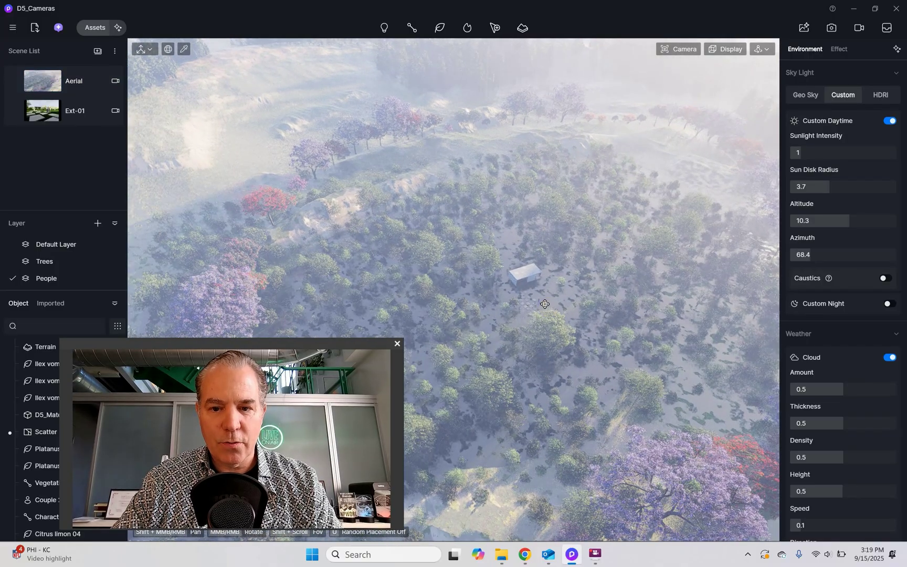
pyautogui.scroll(4, 544, 304)
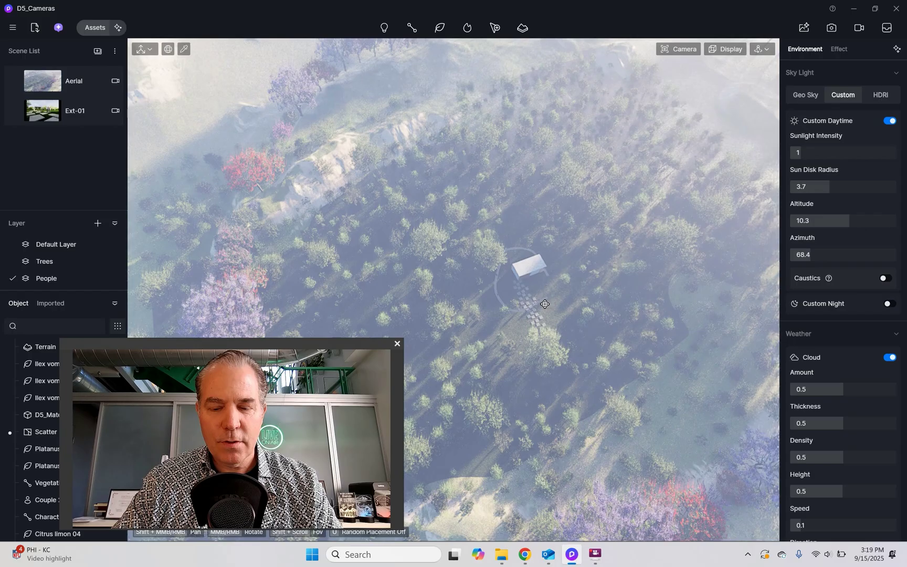
pyautogui.moveTo(545, 304); pyautogui.dragTo(571, 366, button='middle')
pyautogui.scroll(-3, 545, 304)
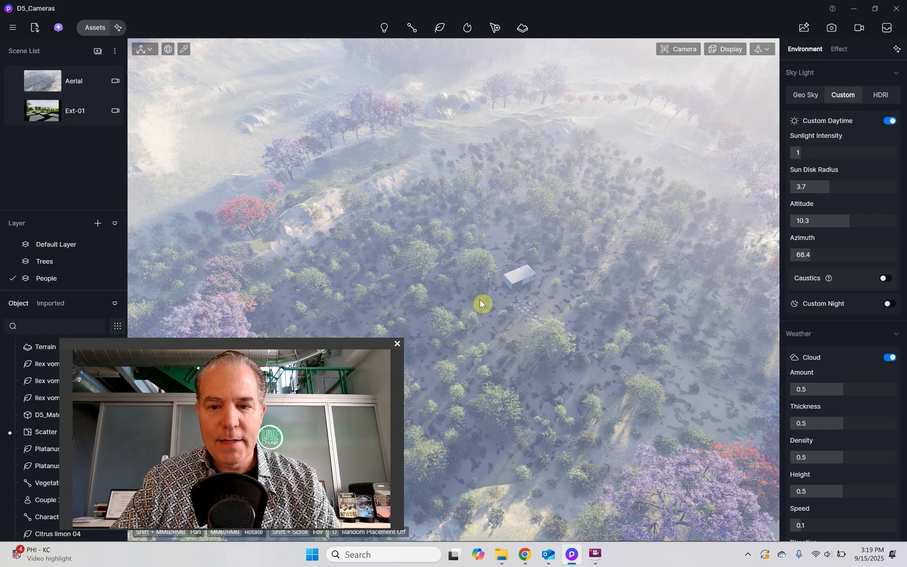
pyautogui.scroll(6, 510, 297)
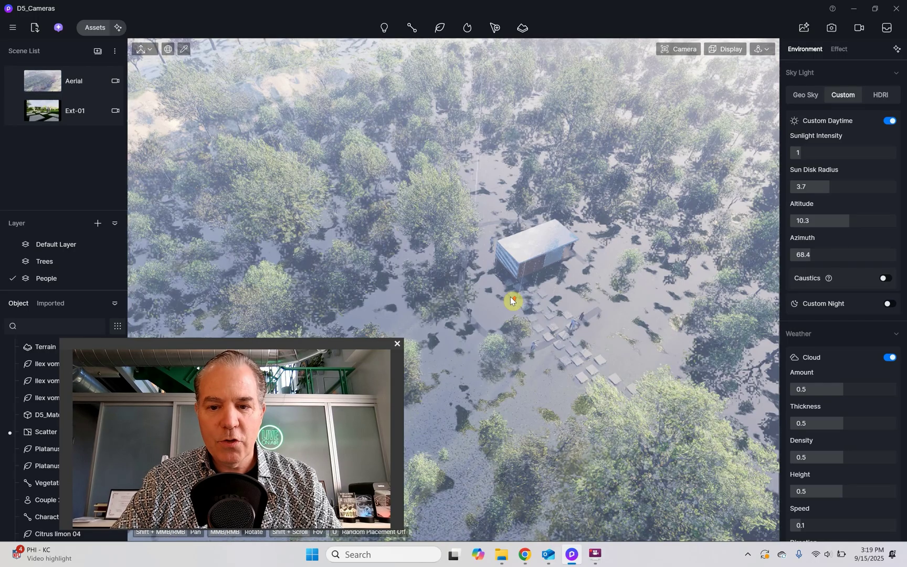
pyautogui.scroll(-10, 511, 297)
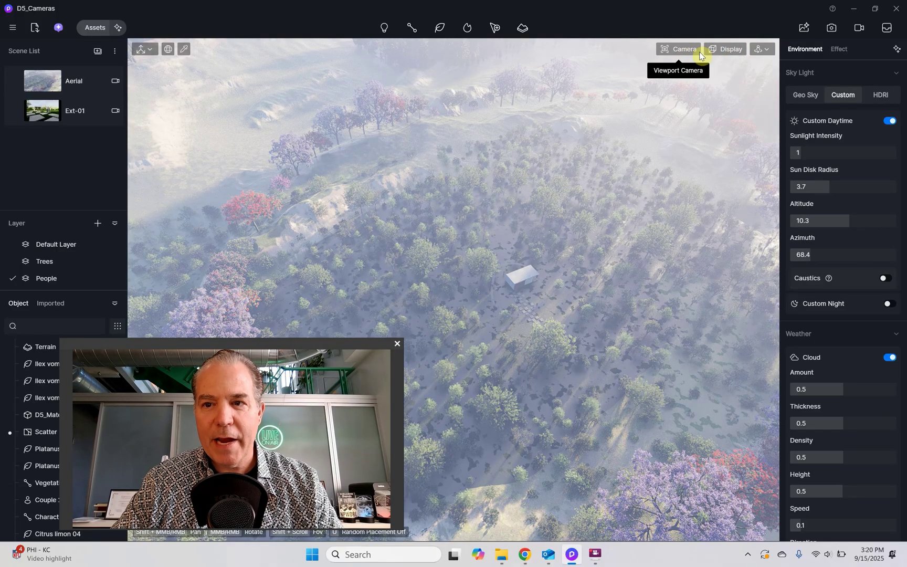
# Step: Switch the navigation mode to Fly and turn the camera over the orchard
pyautogui.click(764, 54)
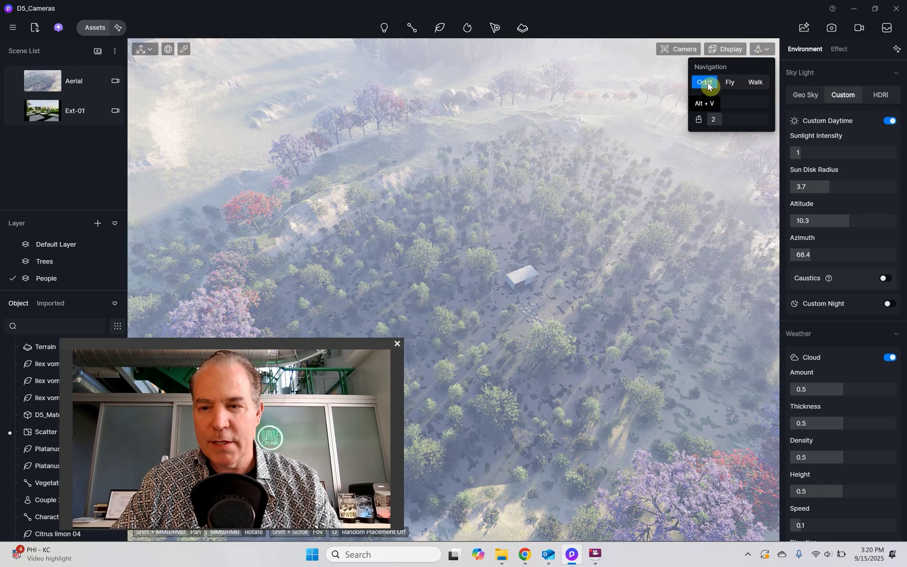
pyautogui.click(733, 86)
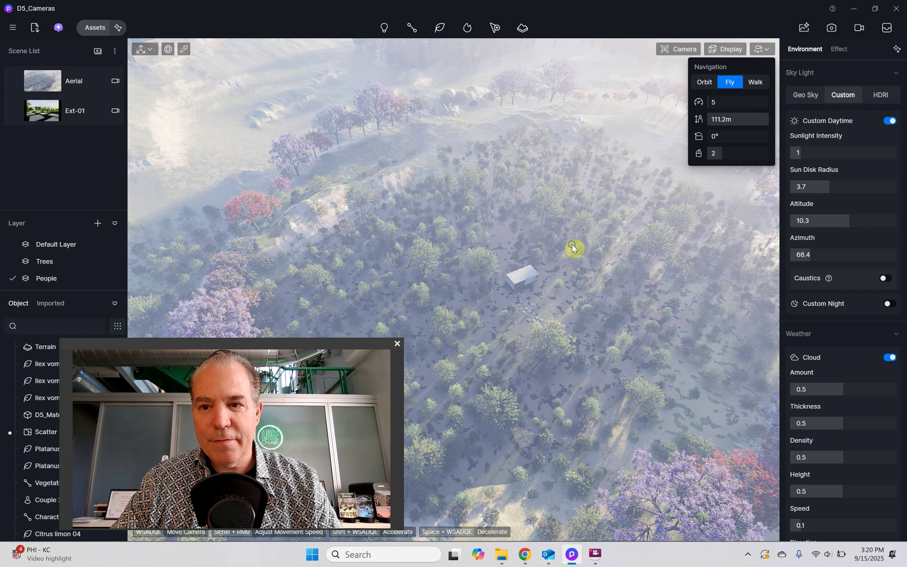
pyautogui.moveTo(571, 244); pyautogui.dragTo(601, 216, button='right')
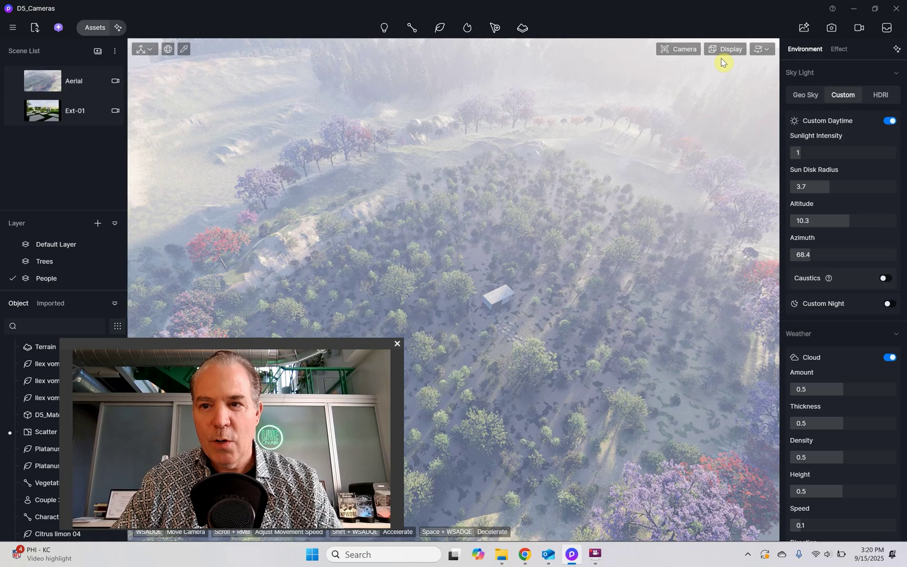
# Step: Switch the navigation mode to Walk and move through the trees at ground level
pyautogui.click(769, 50)
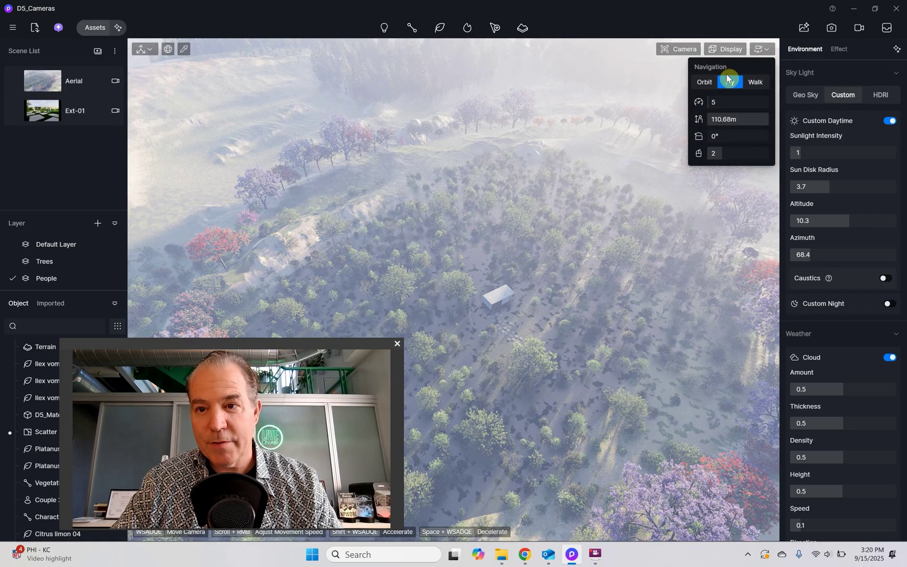
pyautogui.click(754, 83)
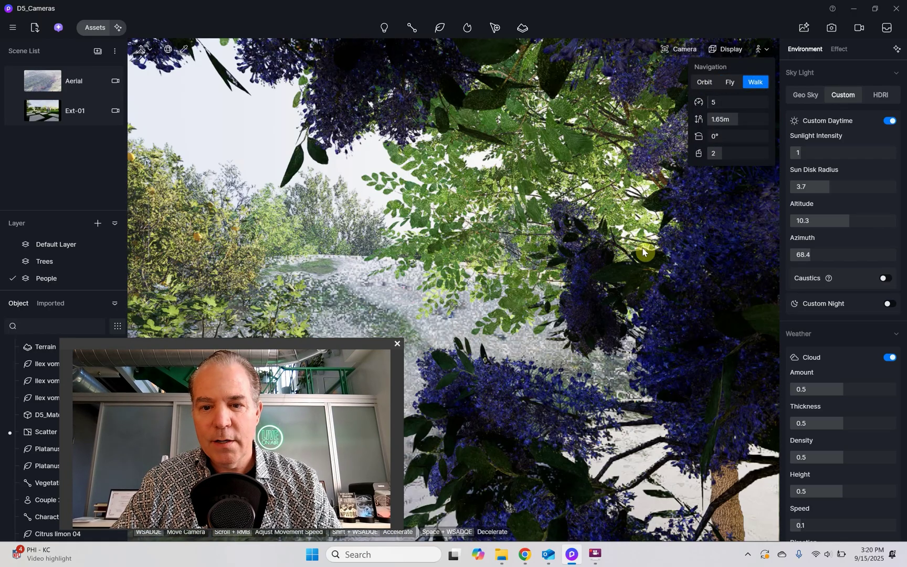
pyautogui.moveTo(518, 264); pyautogui.dragTo(519, 346, button='right')
pyautogui.press('s')
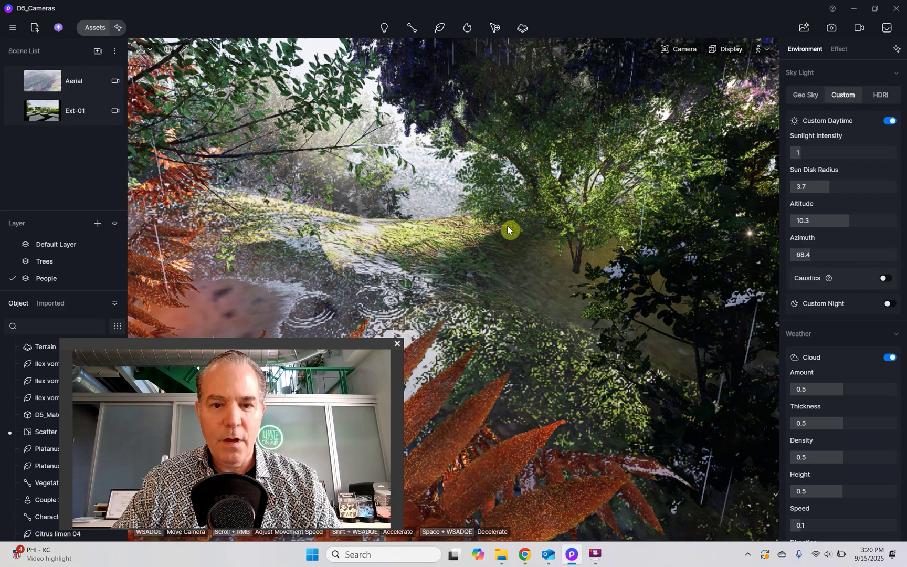
pyautogui.press('s')
pyautogui.moveTo(508, 226); pyautogui.dragTo(446, 53, button='right')
pyautogui.press('s')
pyautogui.press('s')
pyautogui.press('w')
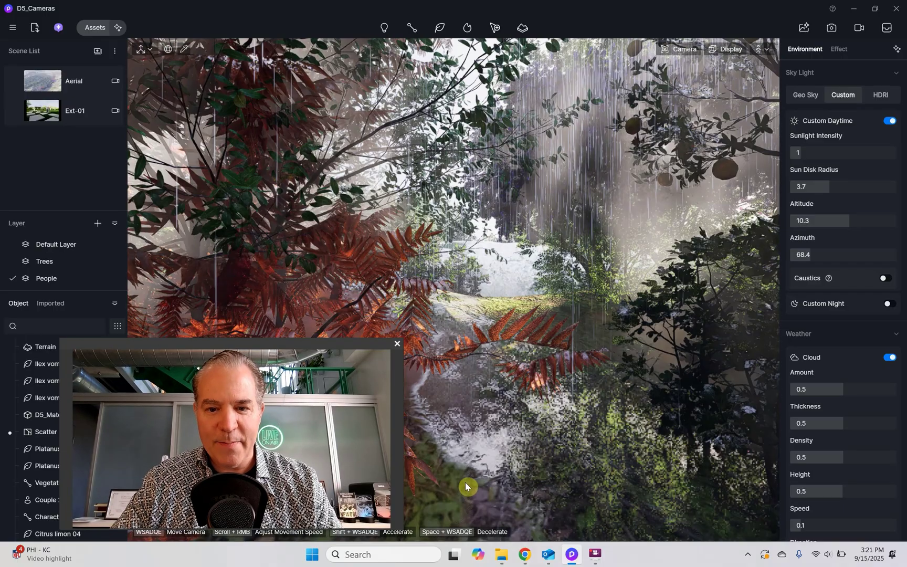
pyautogui.moveTo(465, 482); pyautogui.dragTo(521, 405, button='right')
pyautogui.scroll(-1, 512, 380)
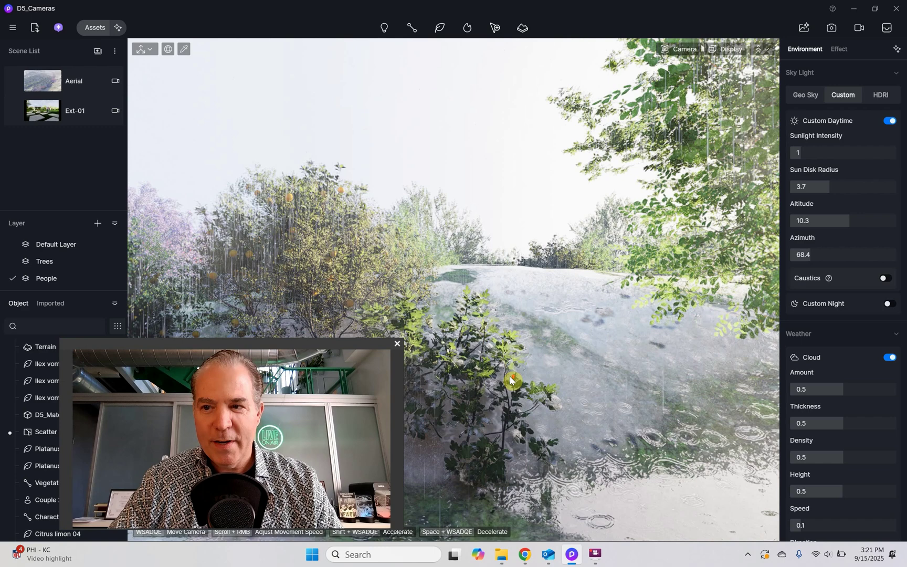
pyautogui.scroll(3, 512, 389)
pyautogui.scroll(-2, 542, 357)
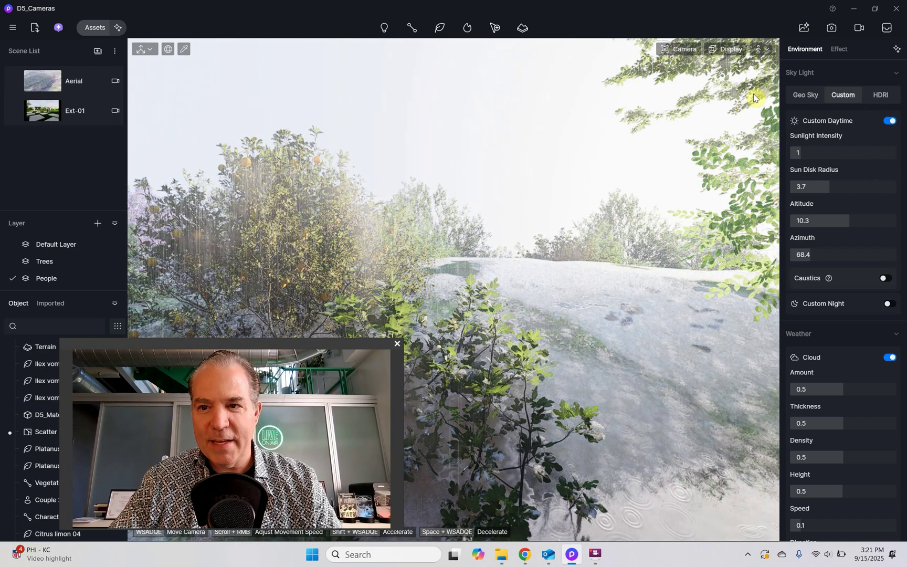
# Step: Return the navigation mode to Orbit and bring the camera back to an aerial view of the orchard
pyautogui.click(761, 50)
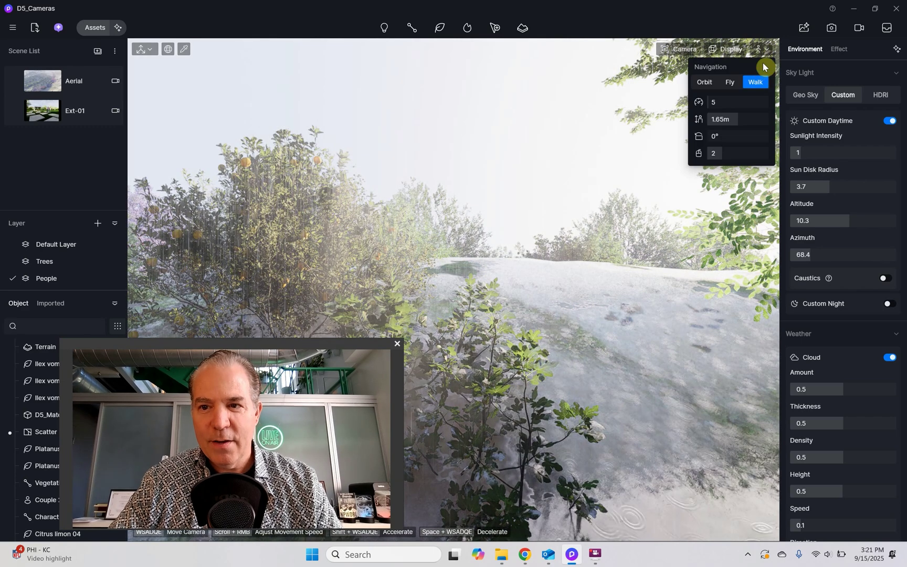
pyautogui.click(704, 83)
pyautogui.scroll(-4, 522, 299)
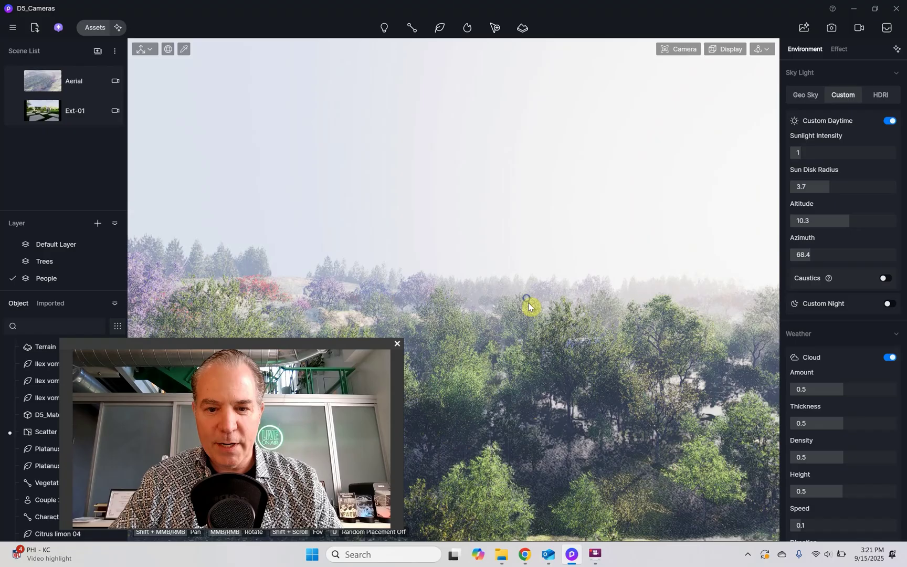
pyautogui.moveTo(532, 313); pyautogui.dragTo(492, 318, button='middle')
pyautogui.scroll(-4, 492, 320)
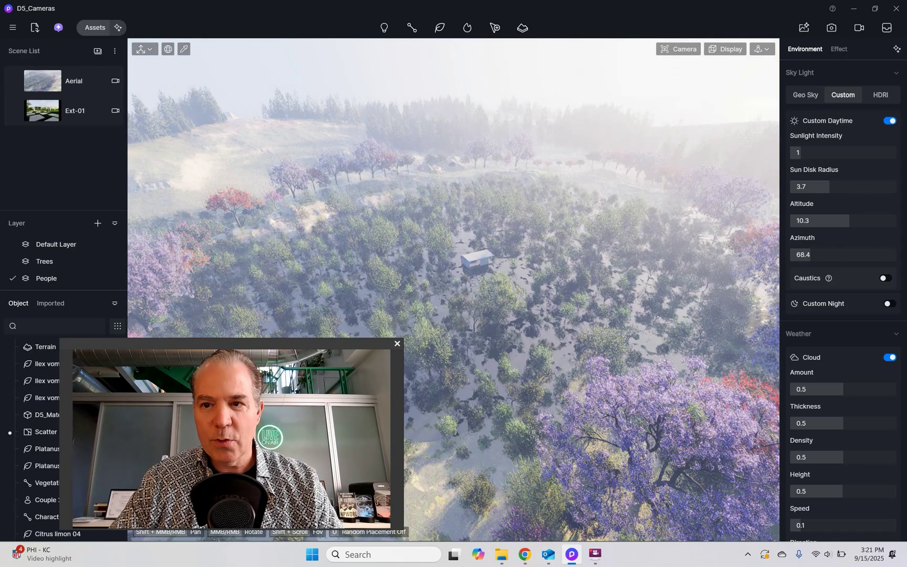
# Step: Review the navigation options and the camera settings for exposure, field of view, depth of field and standard views
pyautogui.click(767, 52)
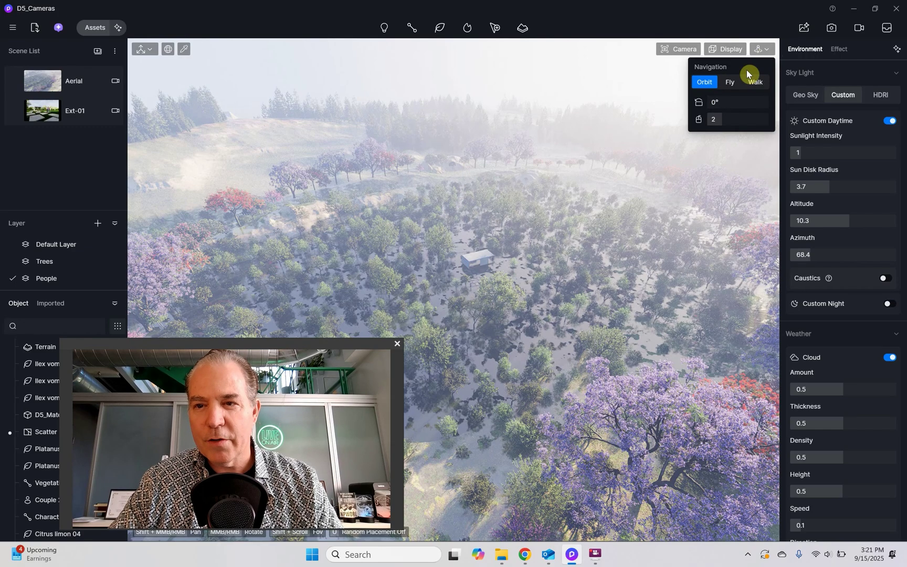
pyautogui.click(676, 52)
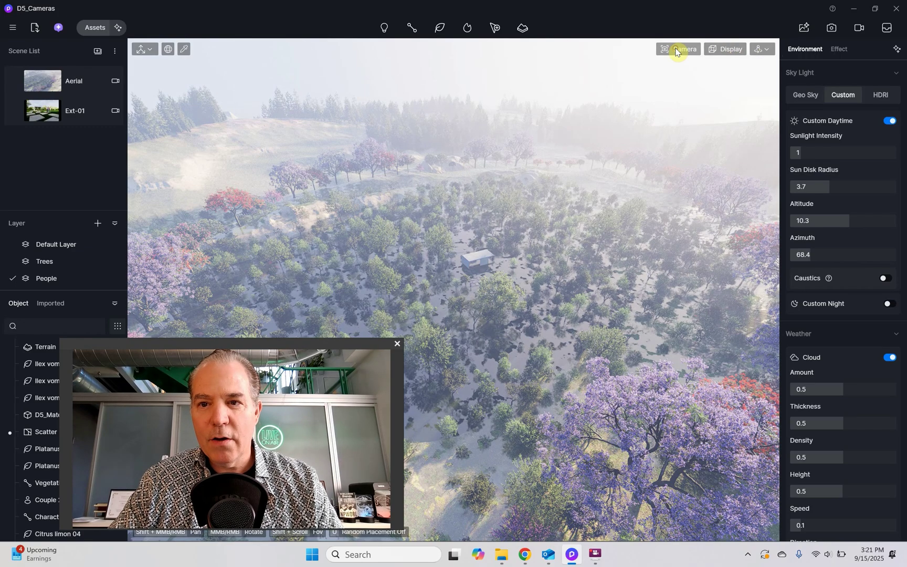
pyautogui.click(677, 51)
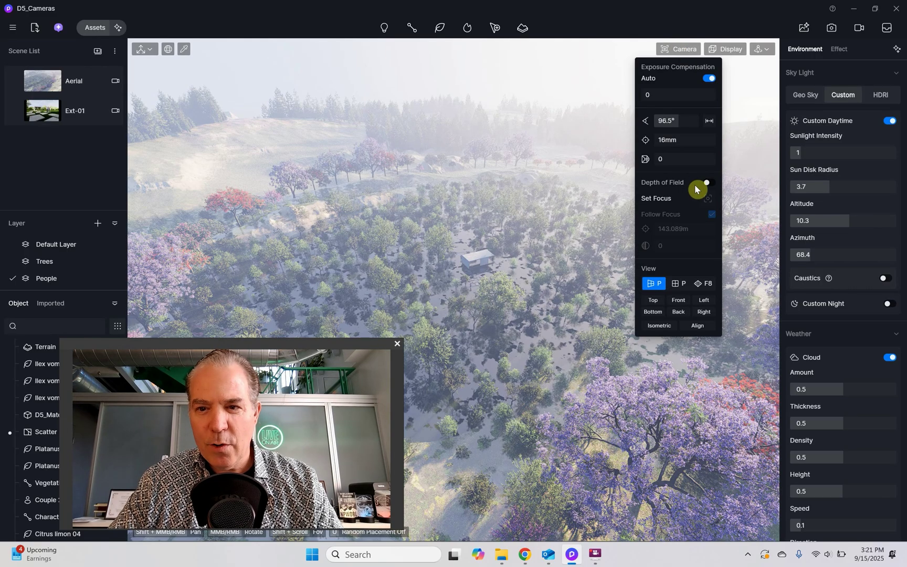
pyautogui.click(556, 282)
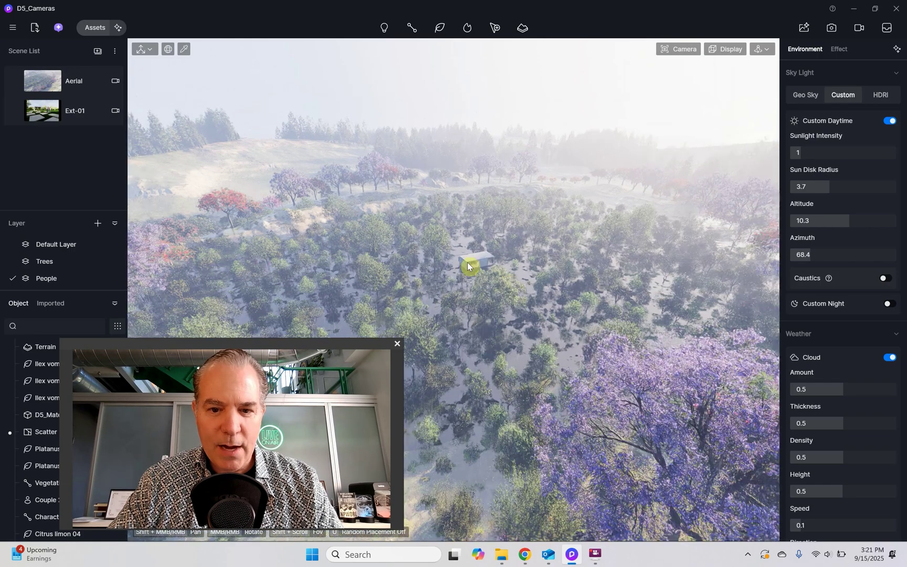
# Step: Frame the pavilion in a low, near eye-level view with the stepping stones in the foreground
pyautogui.scroll(10, 467, 266)
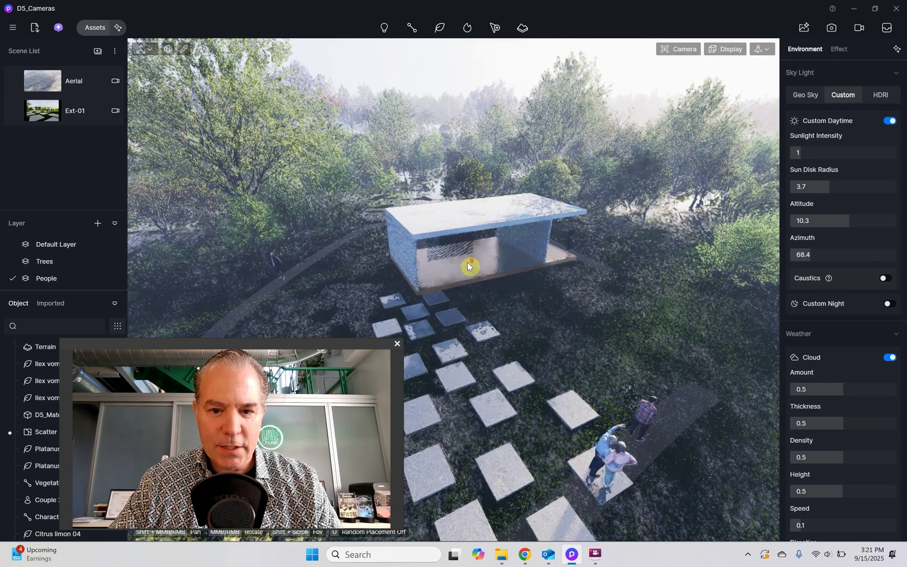
pyautogui.scroll(4, 468, 266)
pyautogui.moveTo(475, 287)
pyautogui.keyDown('shift'); pyautogui.mouseDown(button='middle')
pyautogui.moveTo(480, 195)
pyautogui.moveTo(486, 263)
pyautogui.moveTo(489, 201)
pyautogui.mouseUp(button='middle'); pyautogui.keyUp('shift')
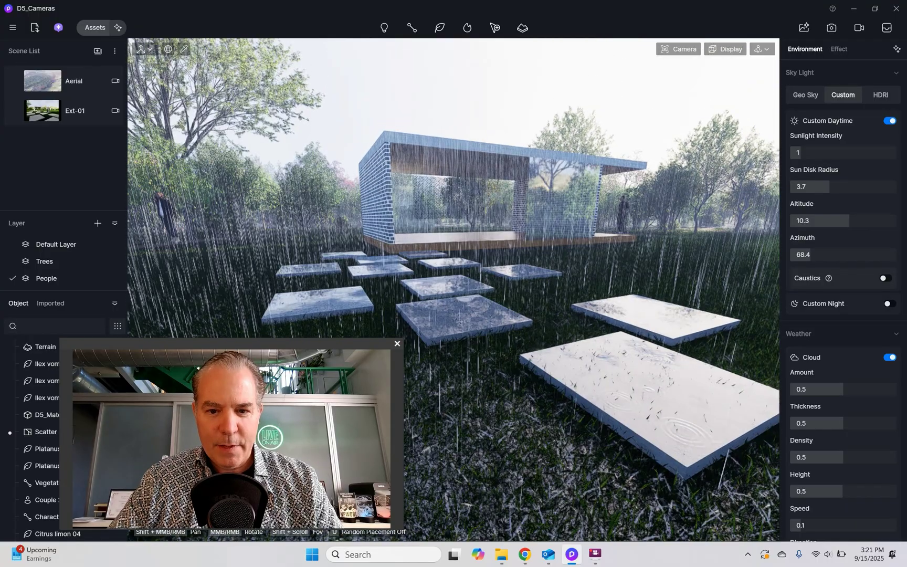
pyautogui.moveTo(486, 292); pyautogui.dragTo(498, 342, button='right')
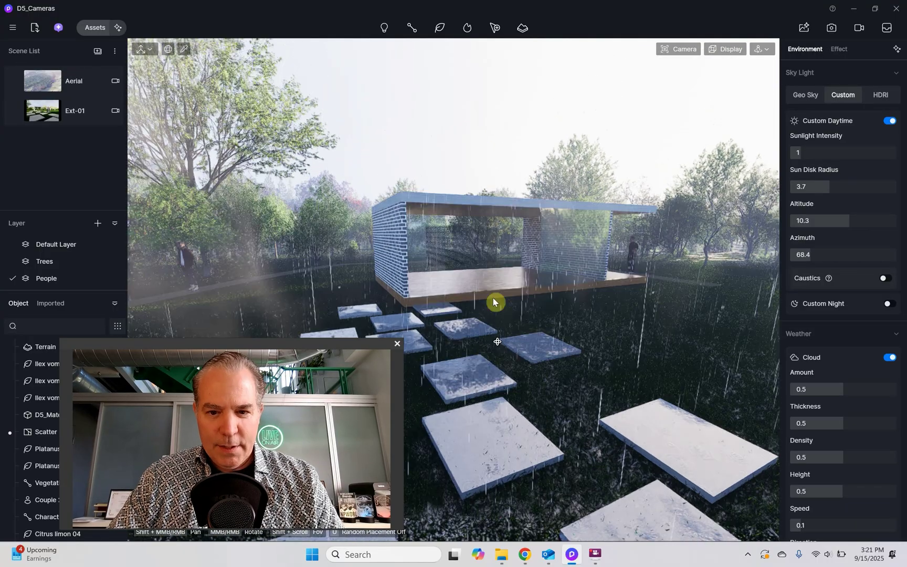
pyautogui.moveTo(493, 302); pyautogui.dragTo(515, 269, button='right')
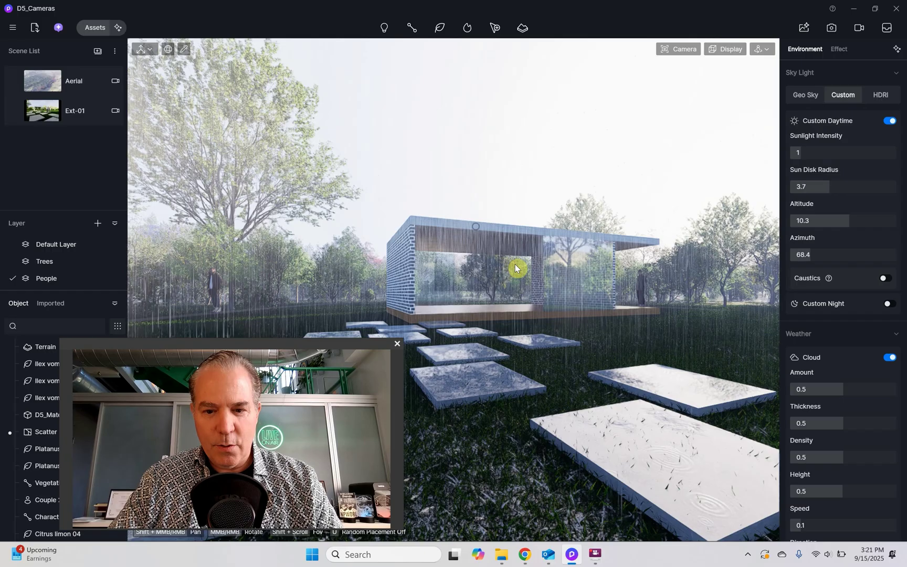
pyautogui.moveTo(495, 266)
pyautogui.keyDown('shift'); pyautogui.mouseDown(button='middle')
pyautogui.moveTo(491, 256)
pyautogui.moveTo(508, 274)
pyautogui.moveTo(507, 267)
pyautogui.mouseUp(button='middle'); pyautogui.keyUp('shift')
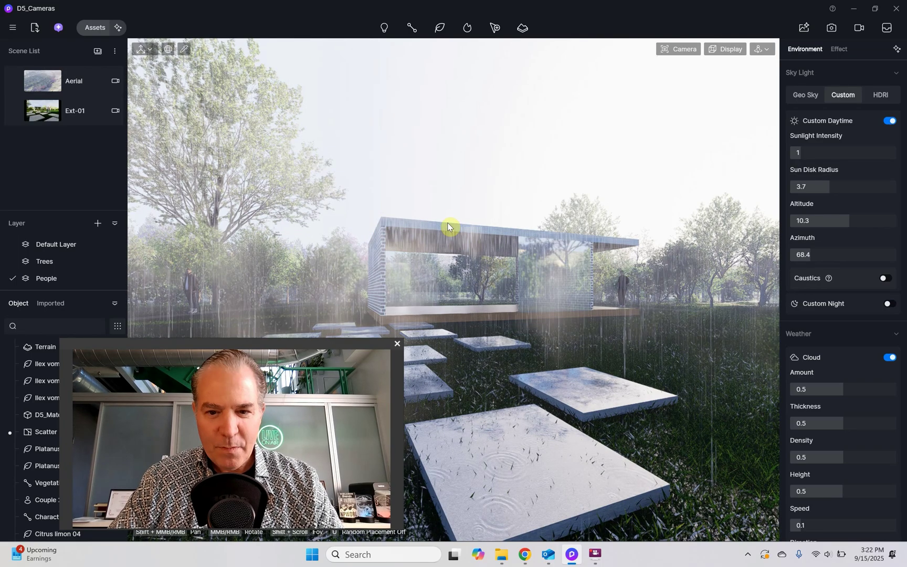
pyautogui.keyDown('shift'); pyautogui.moveTo(474, 211); pyautogui.dragTo(474, 231, button='middle'); pyautogui.keyUp('shift')
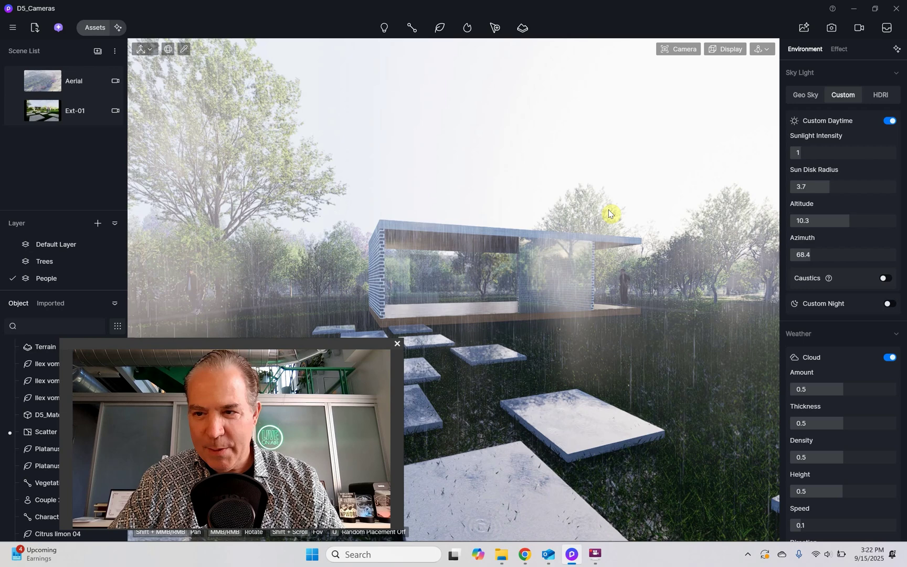
# Step: Turn off the fog and precipitation weather effects in the environment settings
pyautogui.click(840, 50)
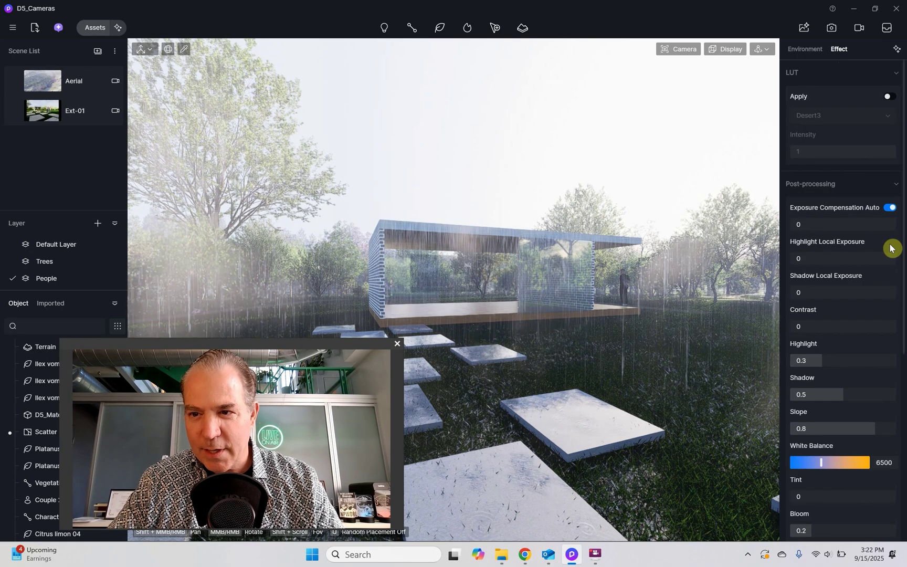
pyautogui.scroll(-5, 894, 388)
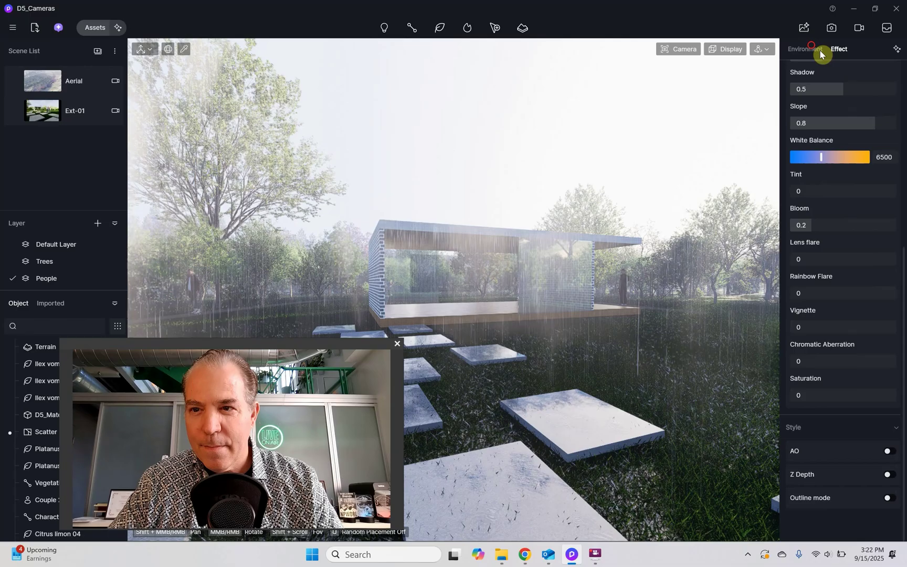
pyautogui.click(821, 52)
pyautogui.scroll(-9, 860, 330)
pyautogui.click(886, 327)
pyautogui.click(887, 259)
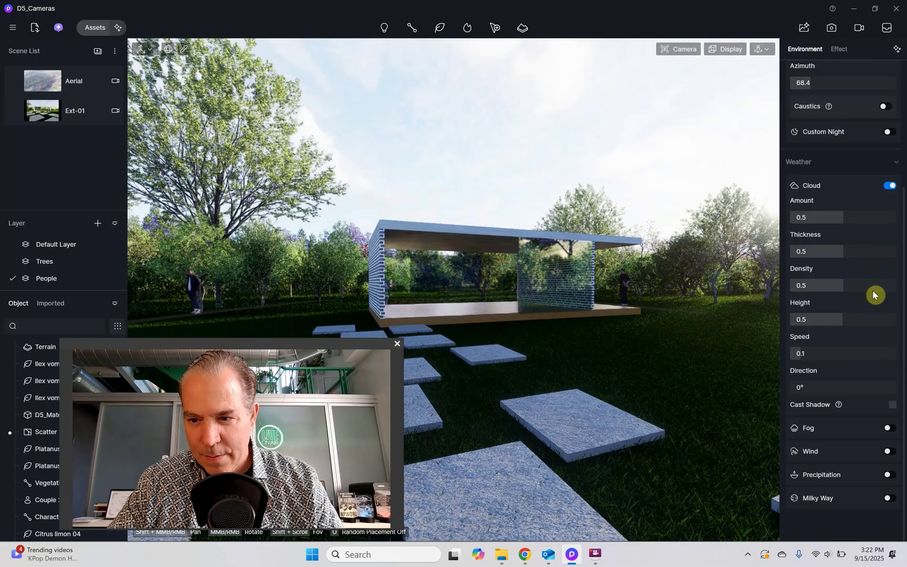
pyautogui.scroll(4, 860, 315)
# Step: Save the current pavilion view as a new scene and name it Ext-Video
pyautogui.moveTo(551, 280); pyautogui.dragTo(540, 278, button='middle')
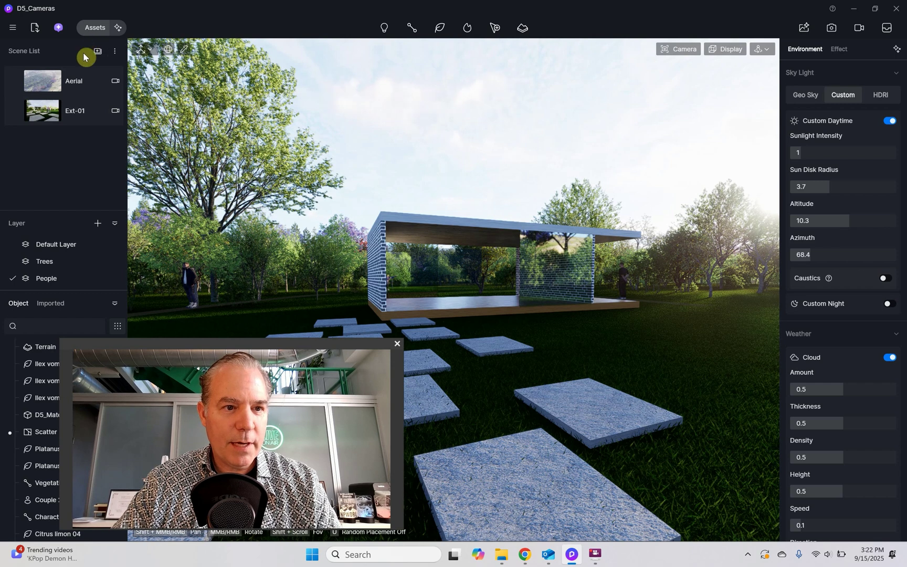
pyautogui.click(97, 55)
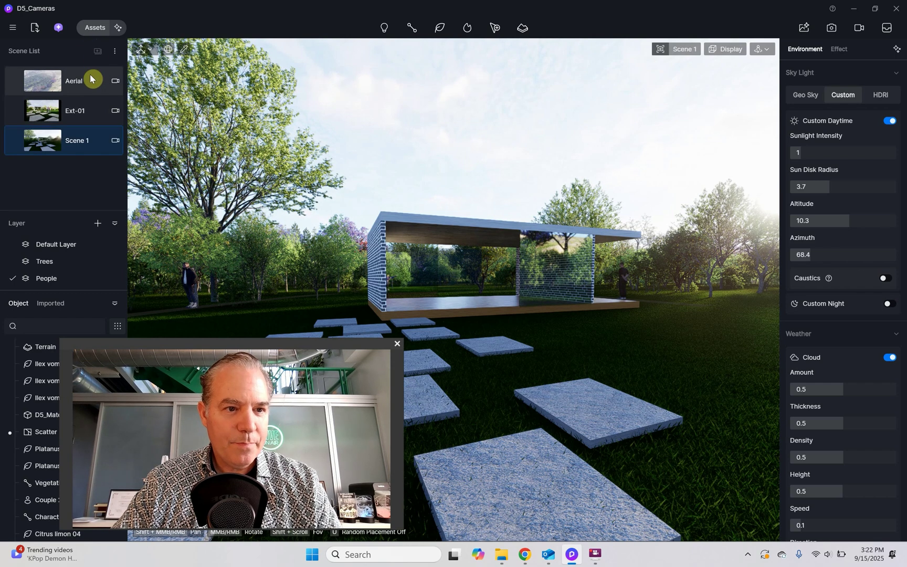
pyautogui.doubleClick(77, 143)
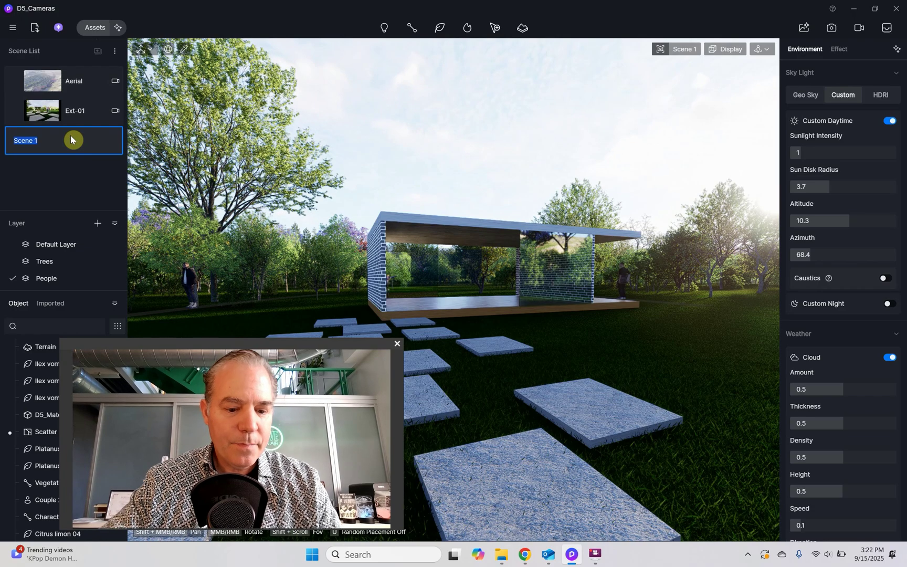
pyautogui.write('Ext')
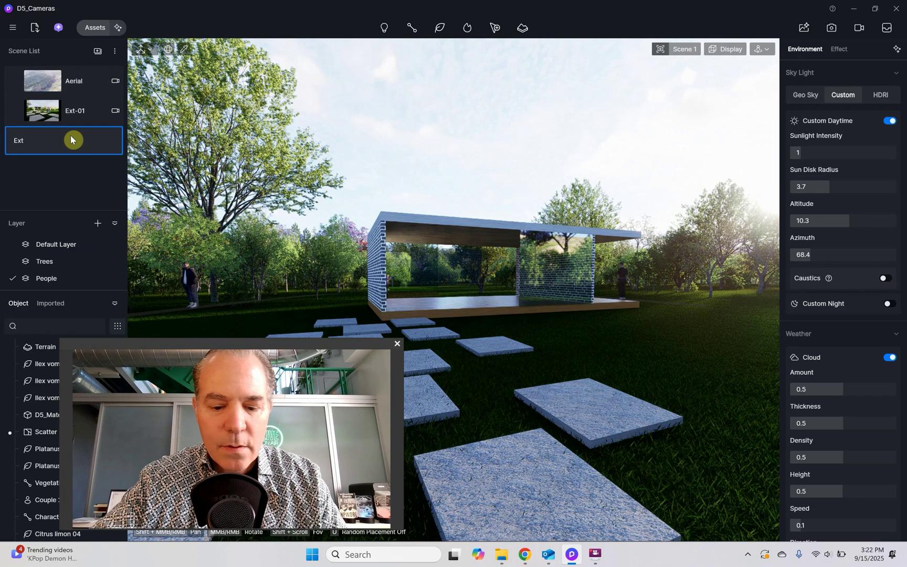
pyautogui.write('Video')
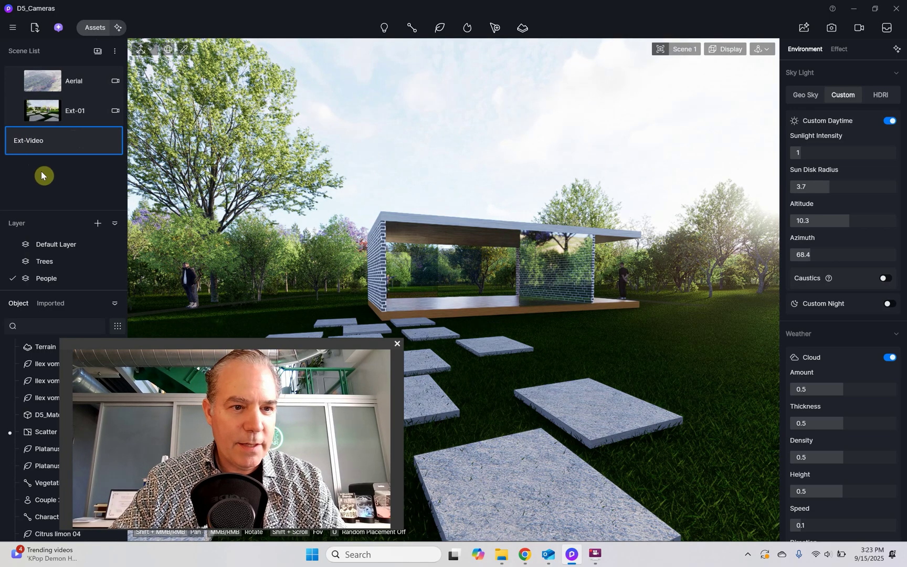
# Step: Confirm the Ext-Video scene name, open its camera settings, and switch the camera's view on and back off
pyautogui.press('Return')
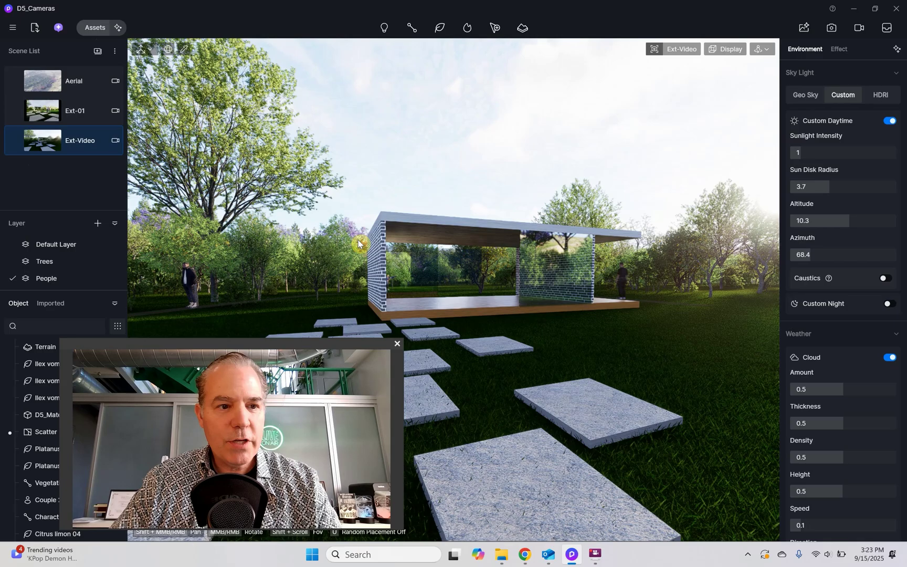
pyautogui.moveTo(7, 141)
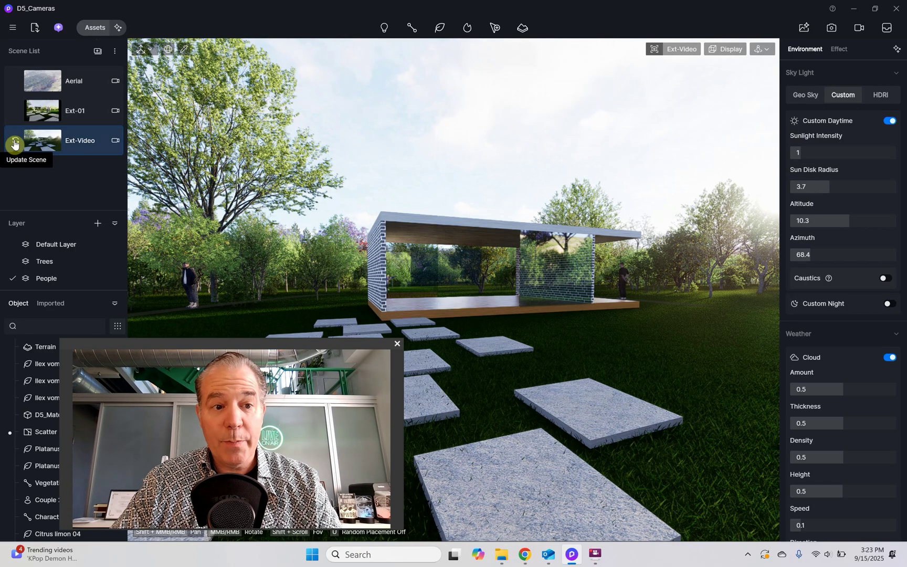
pyautogui.click(115, 142)
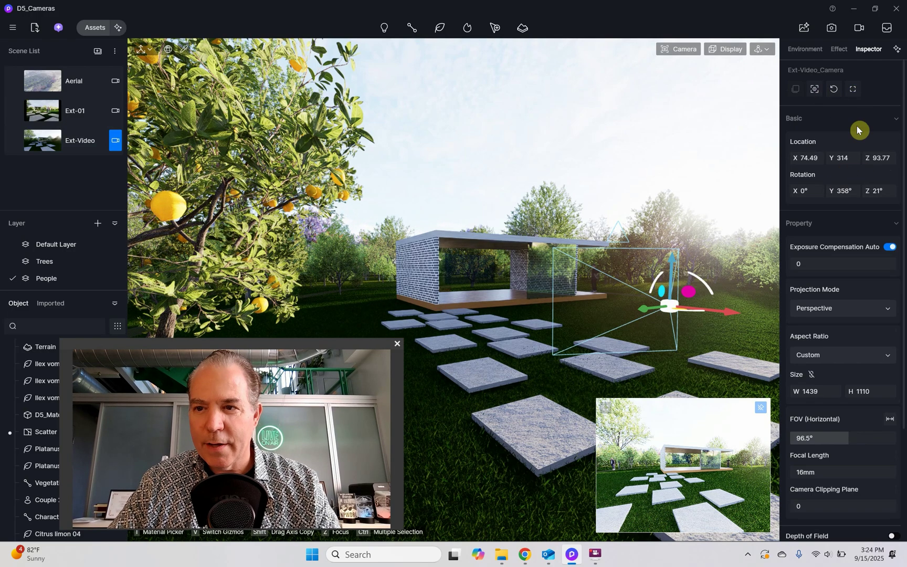
pyautogui.click(853, 89)
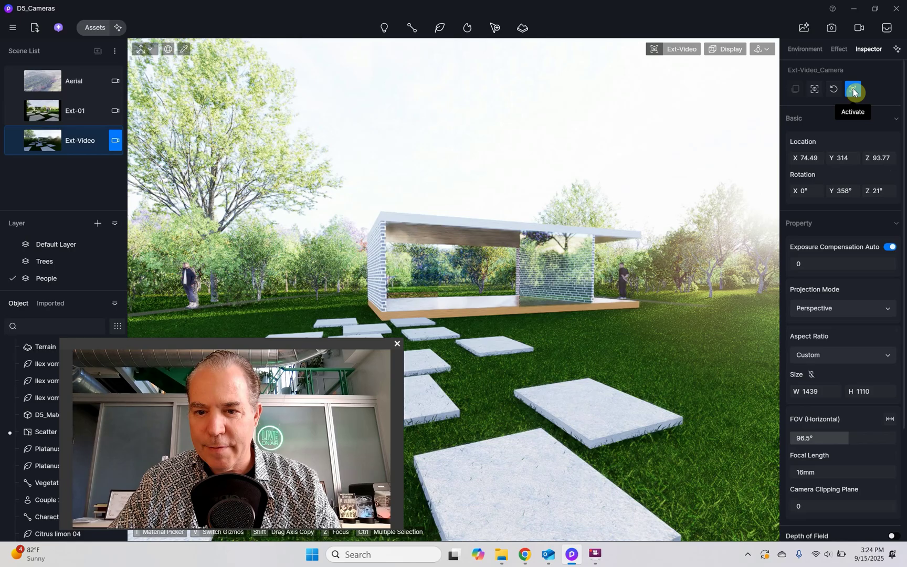
pyautogui.click(853, 91)
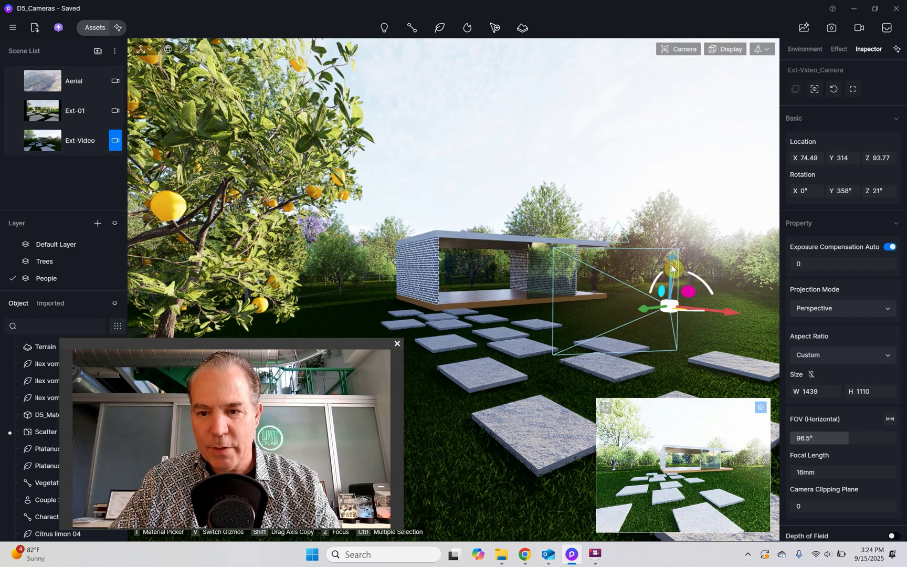
# Step: Raise the Ext-Video camera slightly and shift it horizontally to about X 70.72, Y 271.91, Z 95.34
pyautogui.moveTo(671, 268); pyautogui.dragTo(687, 248)
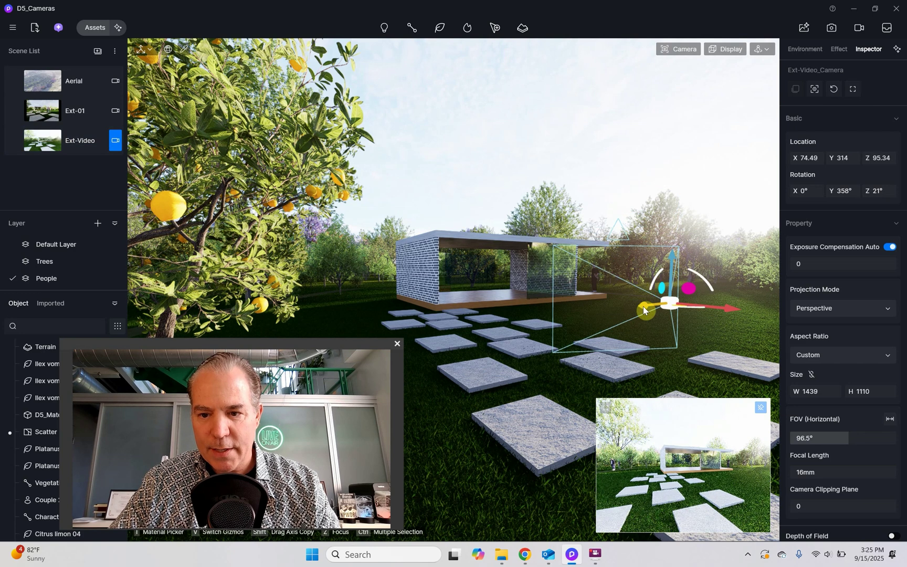
pyautogui.moveTo(645, 310); pyautogui.dragTo(678, 315)
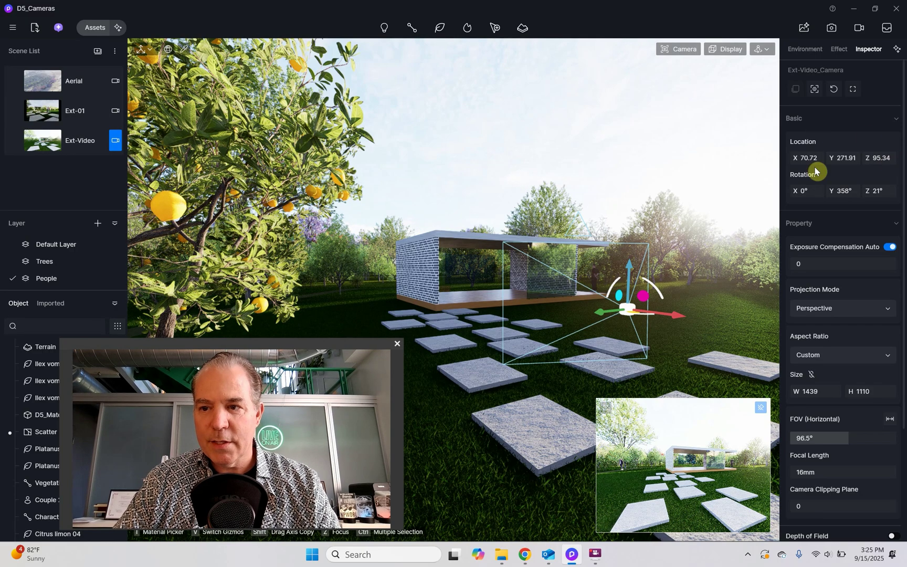
# Step: Check the available model units in the general preferences without changing the selected unit
pyautogui.click(12, 31)
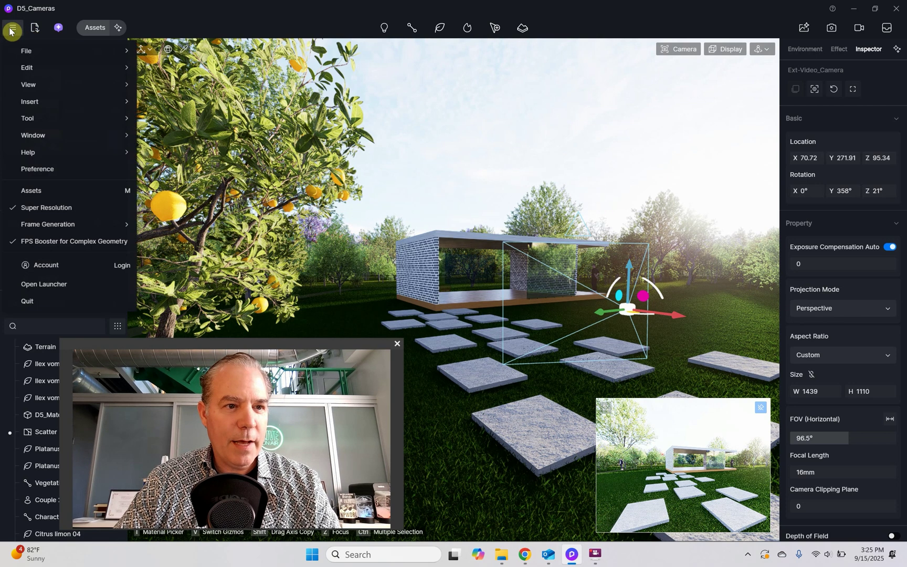
pyautogui.click(65, 170)
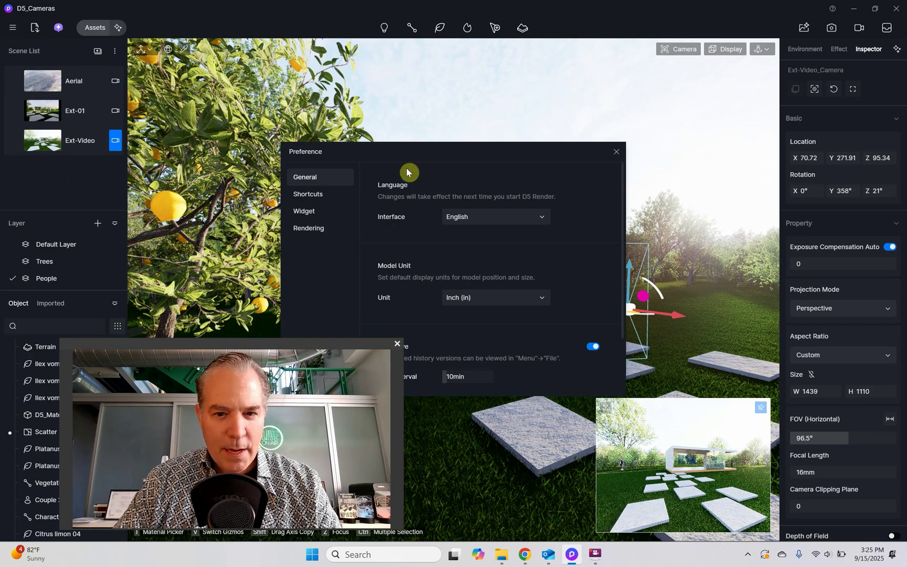
pyautogui.moveTo(419, 156); pyautogui.dragTo(478, 83)
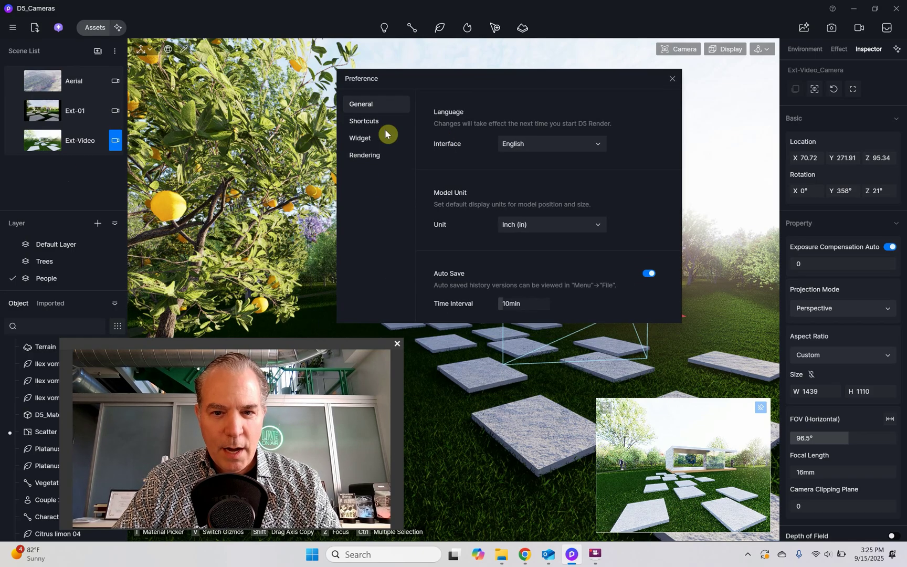
pyautogui.click(560, 223)
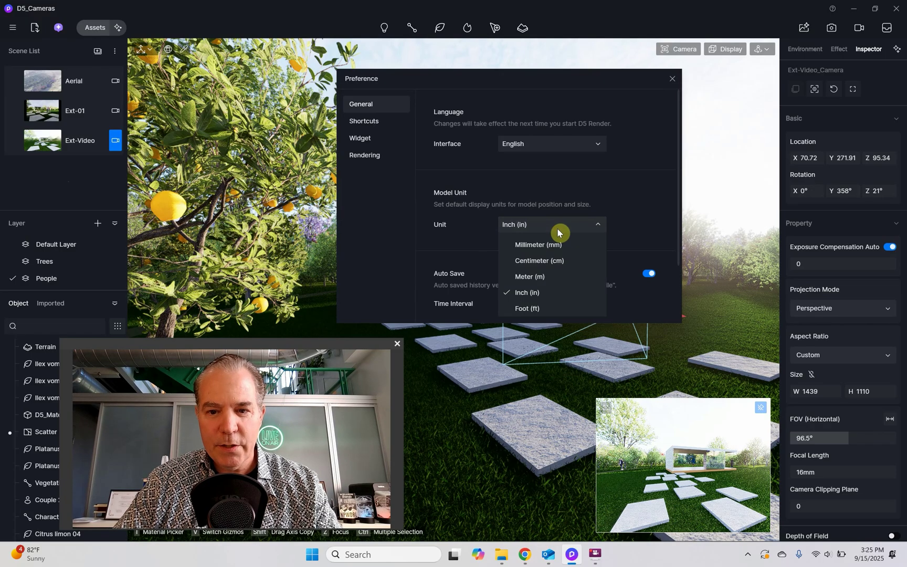
pyautogui.click(557, 227)
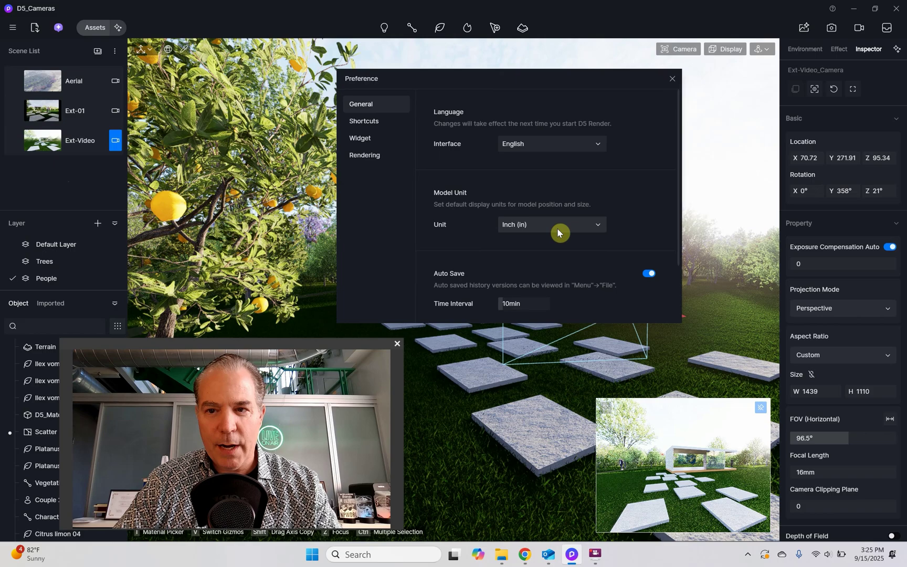
pyautogui.click(671, 78)
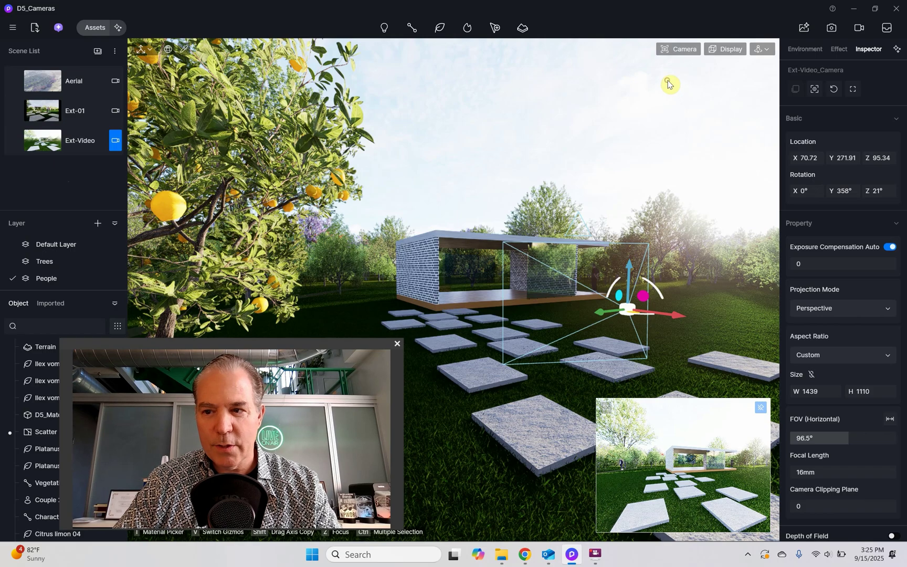
# Step: Set the Ext-Video camera's Z location to 60 inches
pyautogui.click(884, 159)
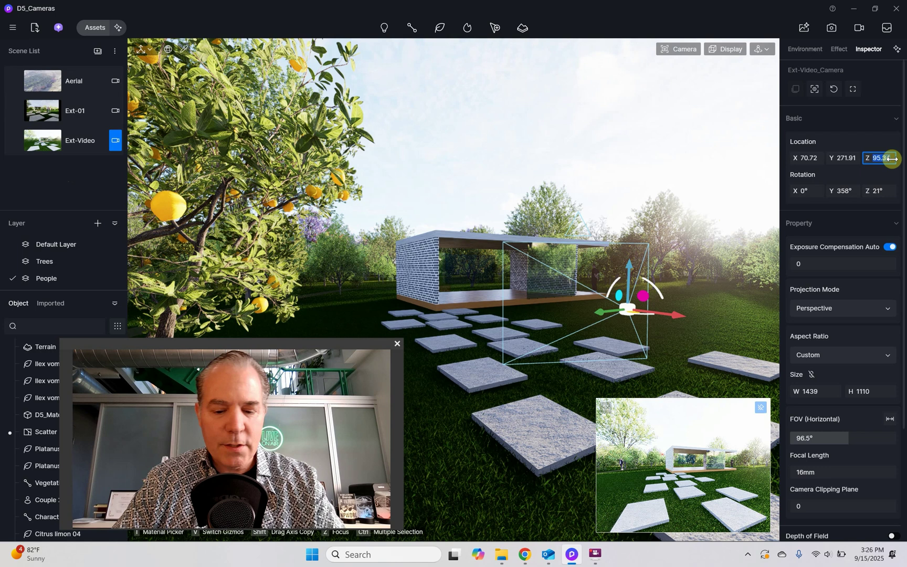
pyautogui.write('60')
pyautogui.press('Return')
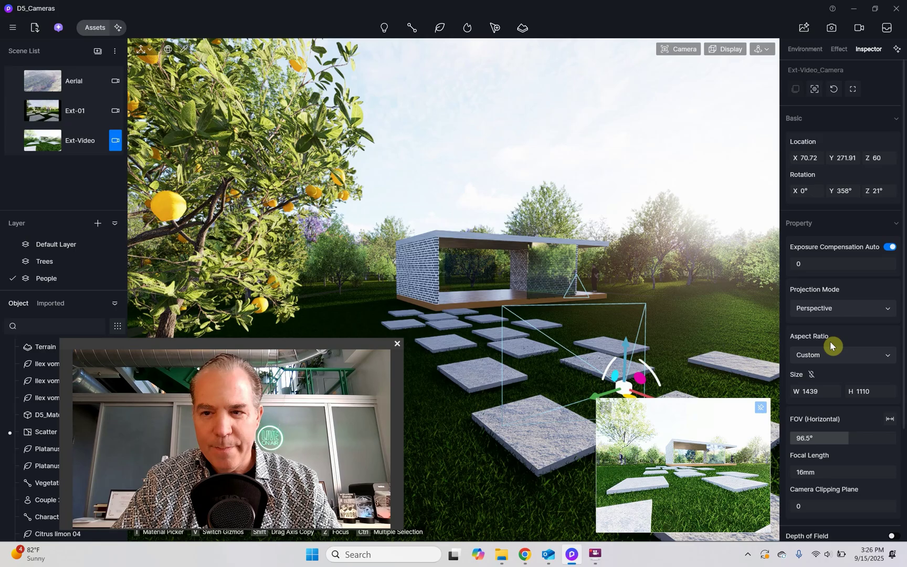
# Step: Lower the viewport camera's exposure compensation to -0.37 and set its focal length to 20 mm
pyautogui.click(676, 47)
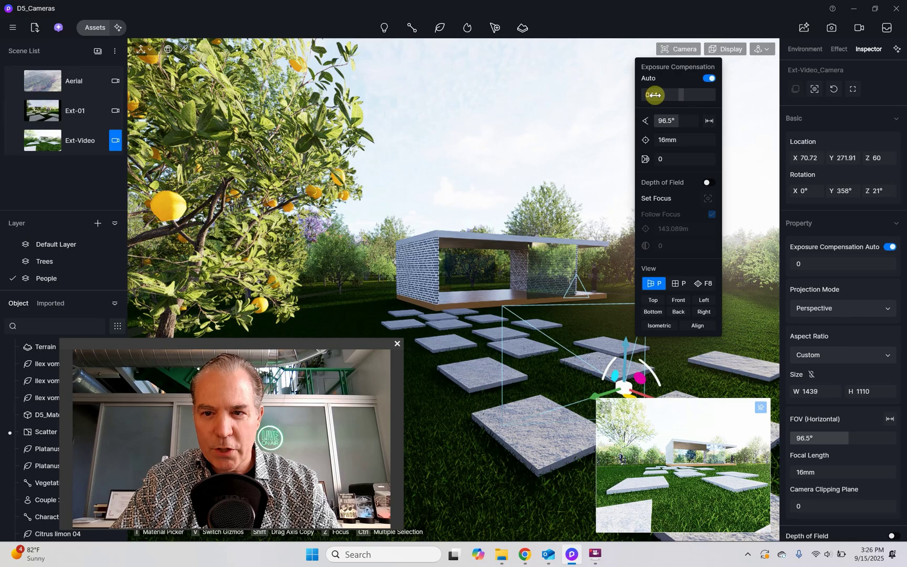
pyautogui.moveTo(651, 93)
pyautogui.mouseDown()
pyautogui.moveTo(698, 94)
pyautogui.moveTo(635, 96)
pyautogui.mouseUp()
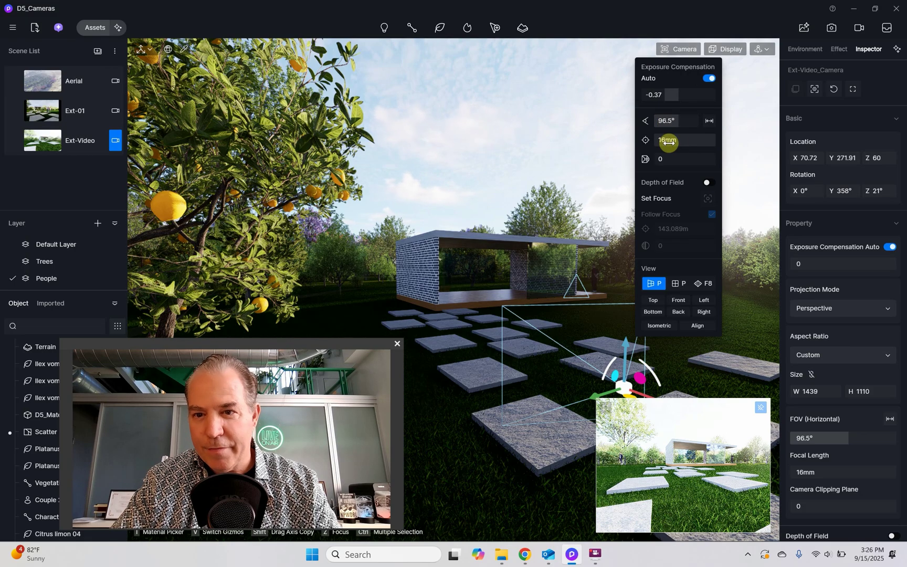
pyautogui.moveTo(670, 141); pyautogui.dragTo(670, 138)
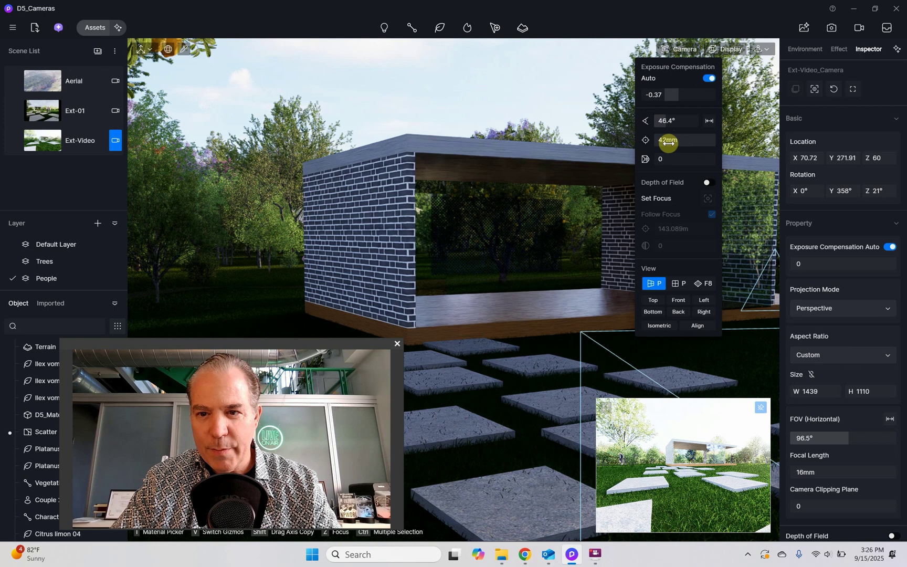
pyautogui.moveTo(664, 119); pyautogui.dragTo(674, 126)
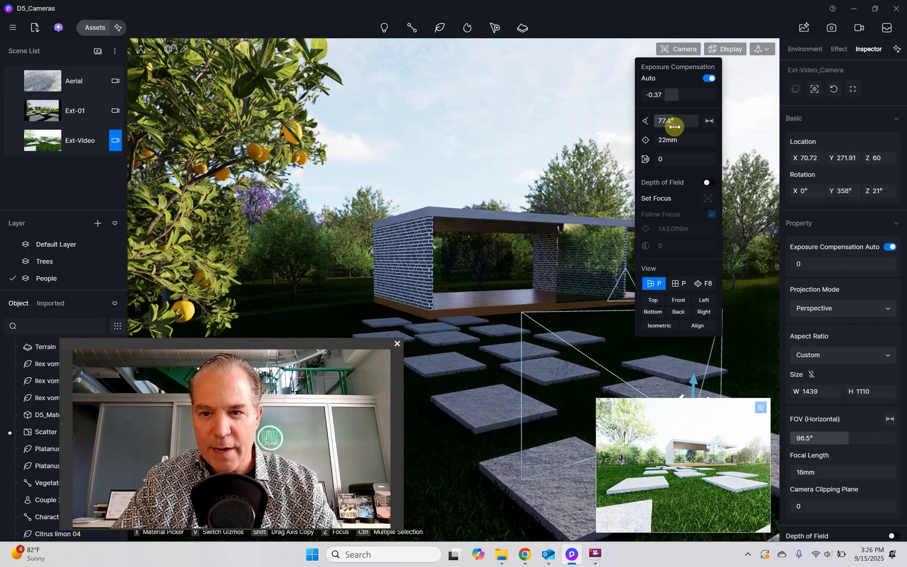
pyautogui.click(684, 139)
pyautogui.write('2')
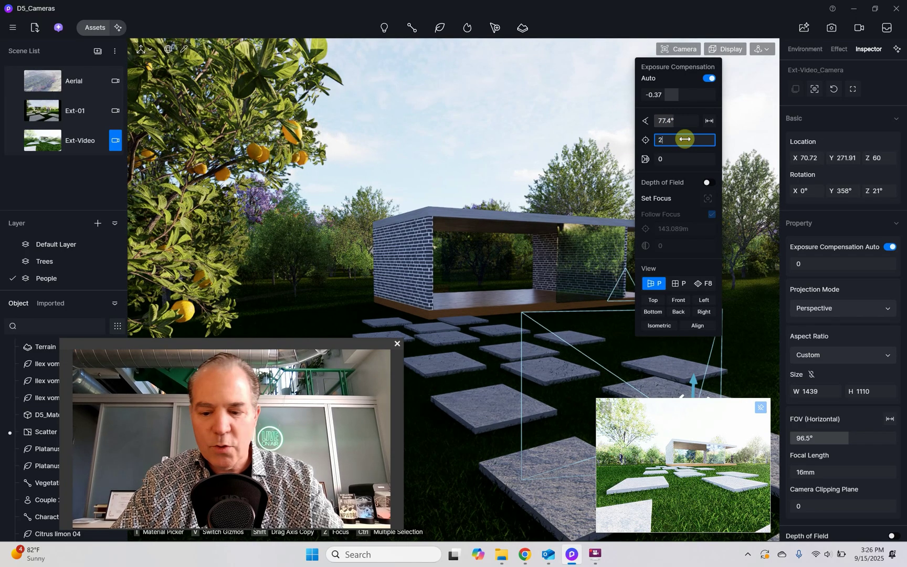
pyautogui.write('0')
pyautogui.press('Return')
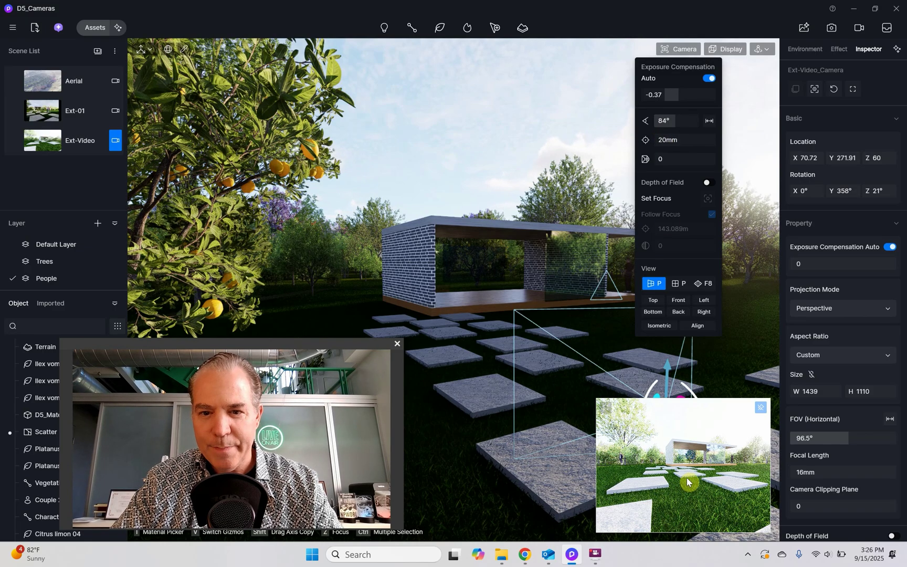
# Step: Look through the Ext-Video camera and reframe the pavilion at about X 60.62, Y 299.04, Z 61.37
pyautogui.click(604, 409)
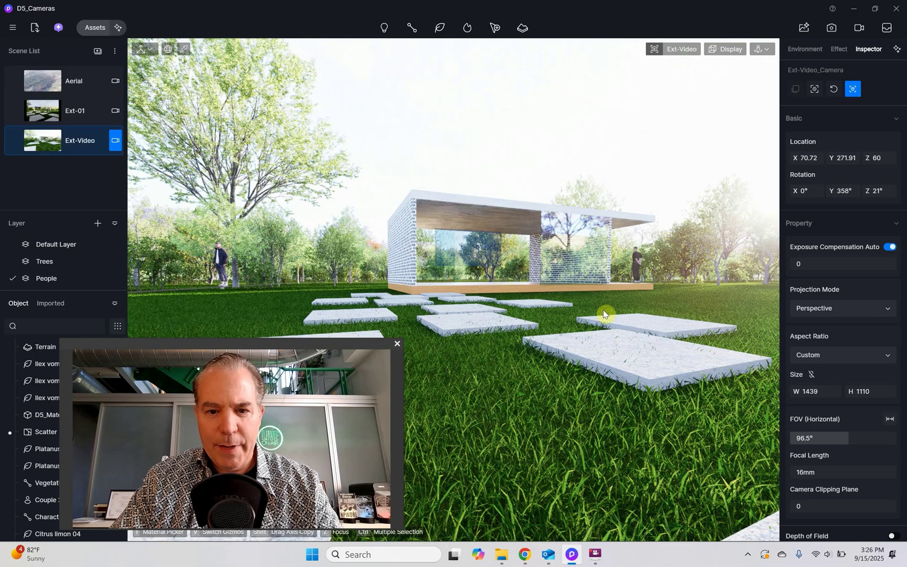
pyautogui.moveTo(604, 314); pyautogui.dragTo(561, 312, button='middle')
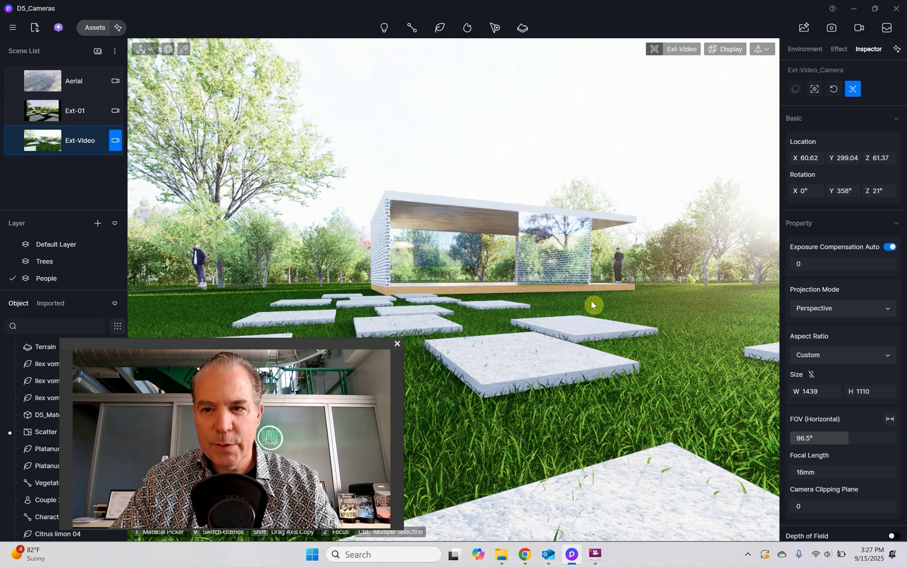
# Step: Switch the Ext-Video view to two-point perspective and lower the camera to about Z 47.73
pyautogui.click(685, 52)
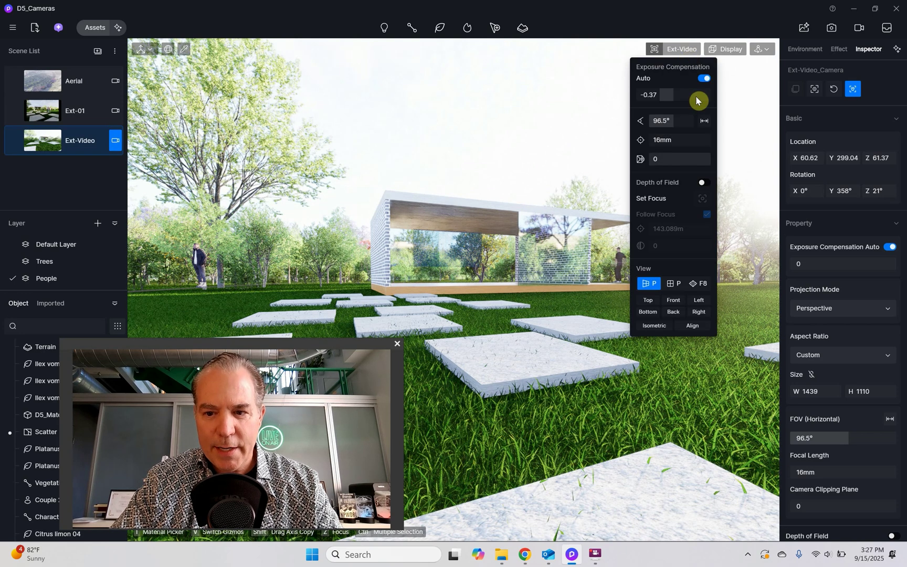
pyautogui.click(694, 285)
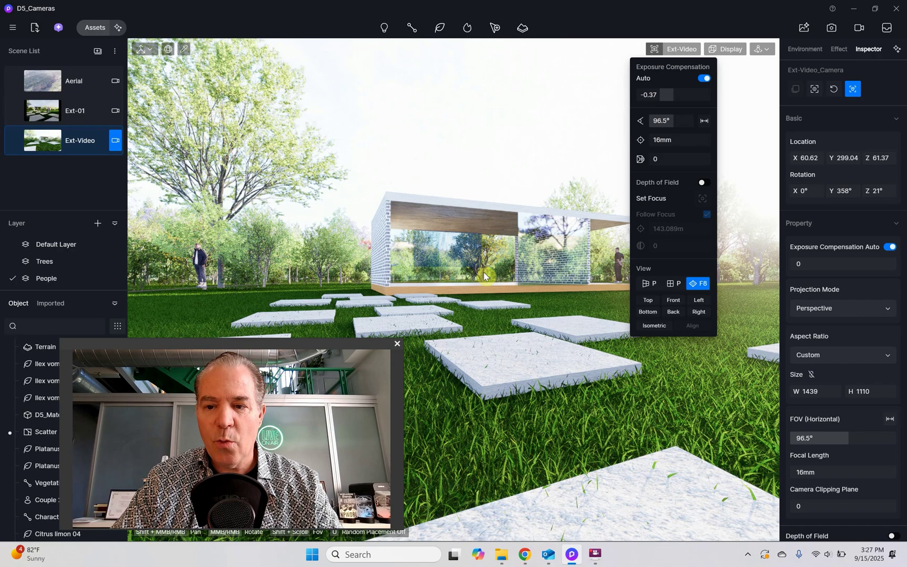
pyautogui.moveTo(492, 257); pyautogui.dragTo(491, 265, button='middle')
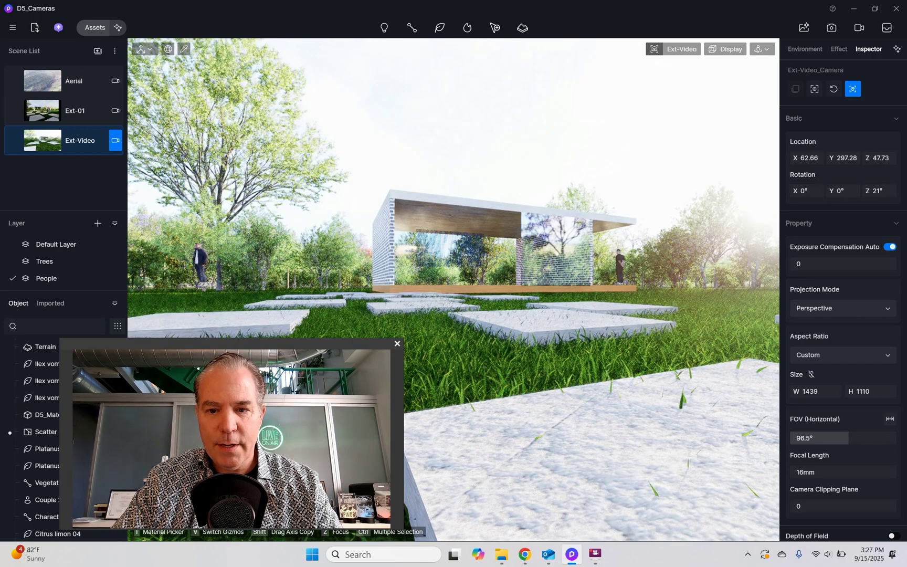
# Step: Return the view to standard perspective, then lower the camera to about Z 39.92 and tilt it upward to about 6°
pyautogui.click(682, 49)
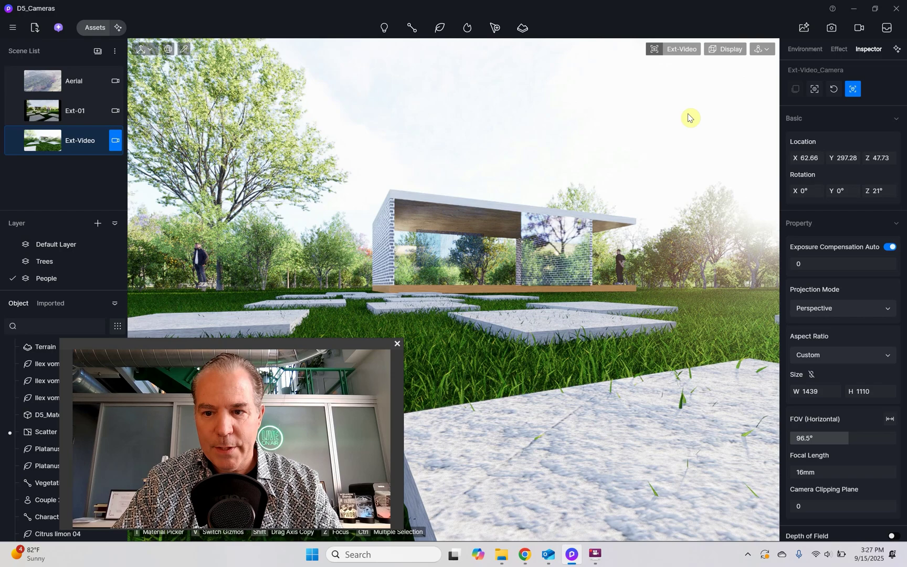
pyautogui.click(650, 283)
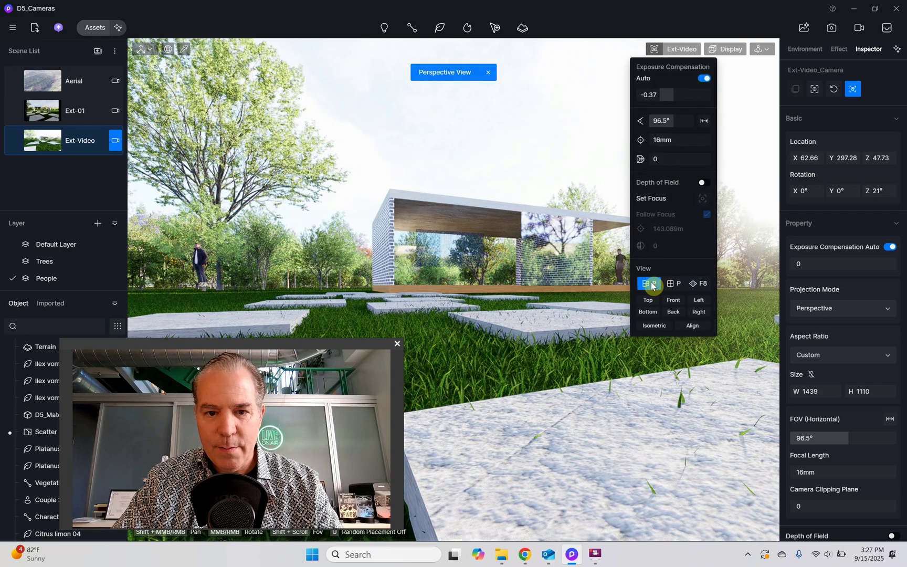
pyautogui.moveTo(526, 351); pyautogui.dragTo(524, 339, button='middle')
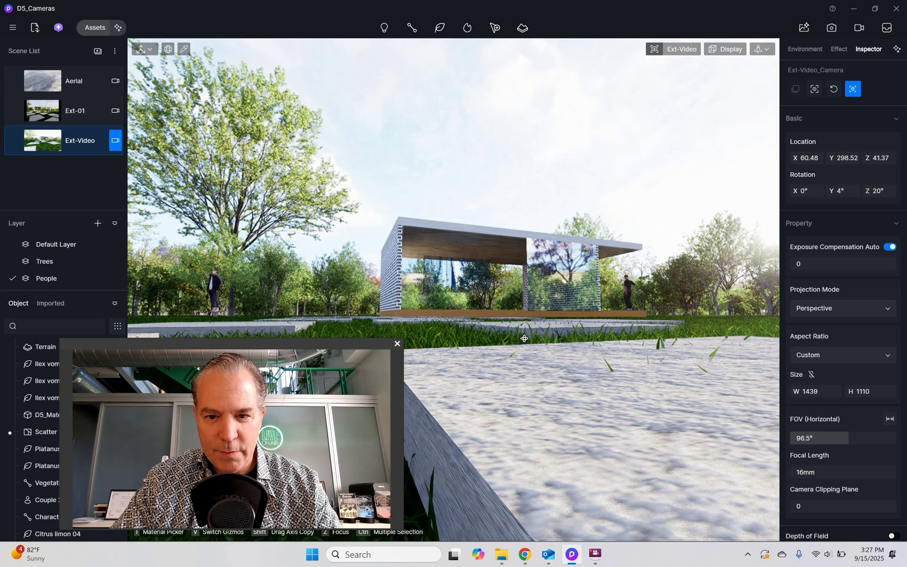
pyautogui.moveTo(524, 339); pyautogui.dragTo(524, 338, button='right')
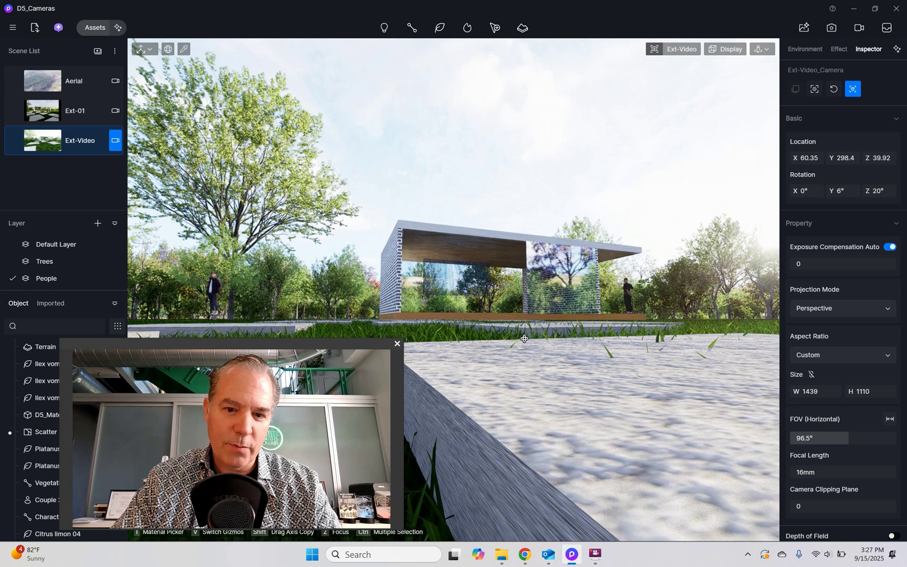
# Step: Switch the Ext-Video view to two-point perspective and set the camera's Z location to 60 inches
pyautogui.click(685, 49)
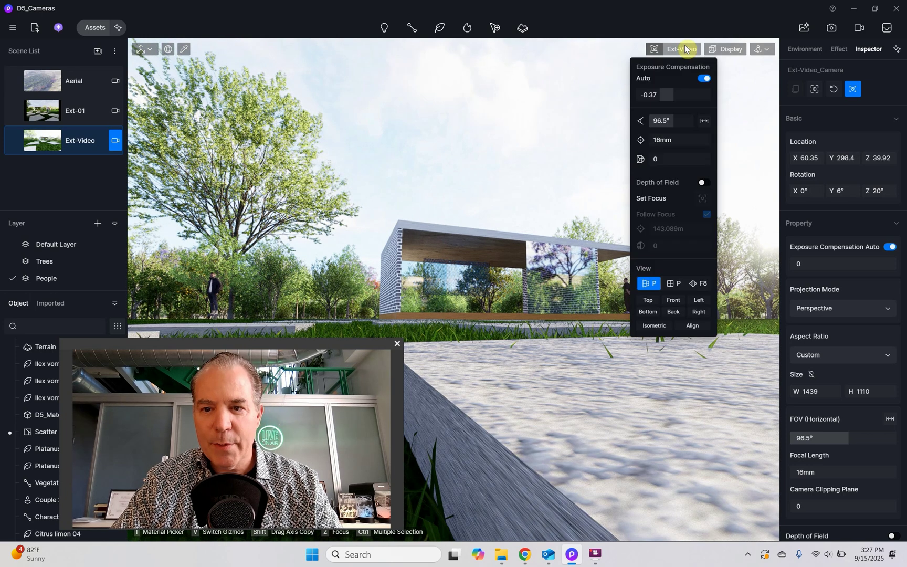
pyautogui.click(698, 284)
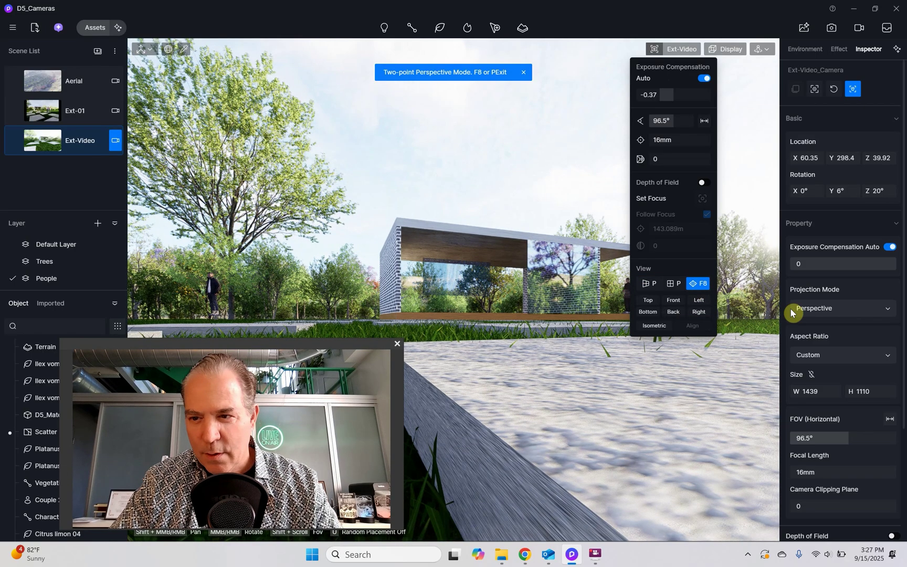
pyautogui.click(886, 157)
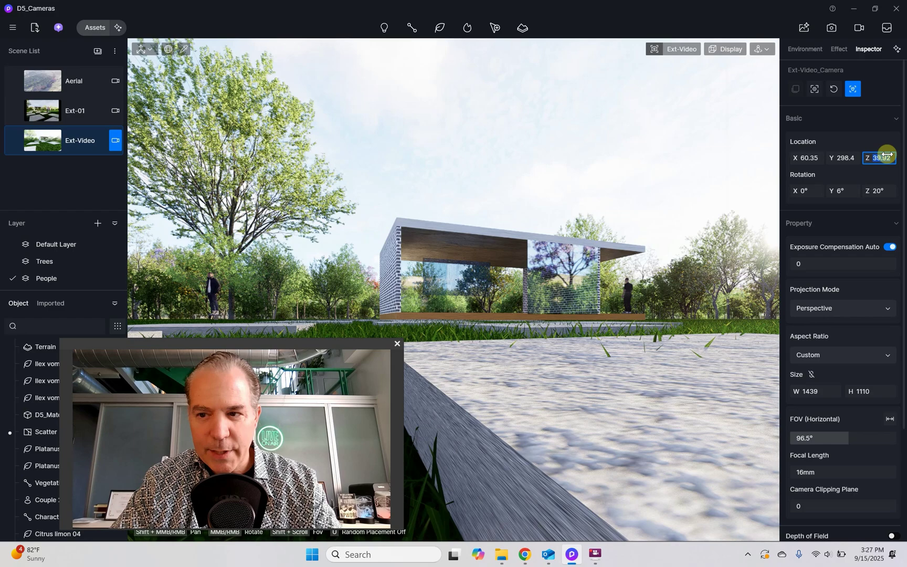
pyautogui.press('BackSpace')
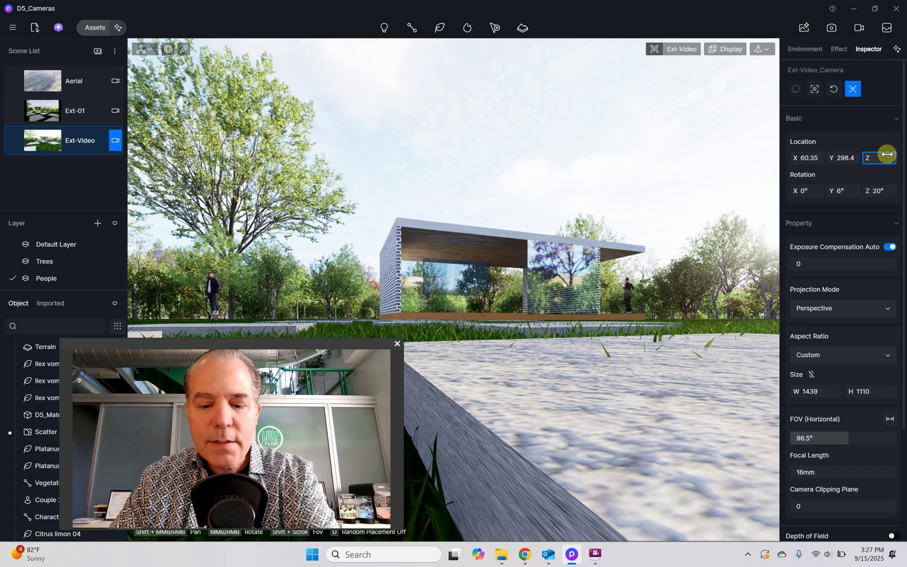
pyautogui.press('Return')
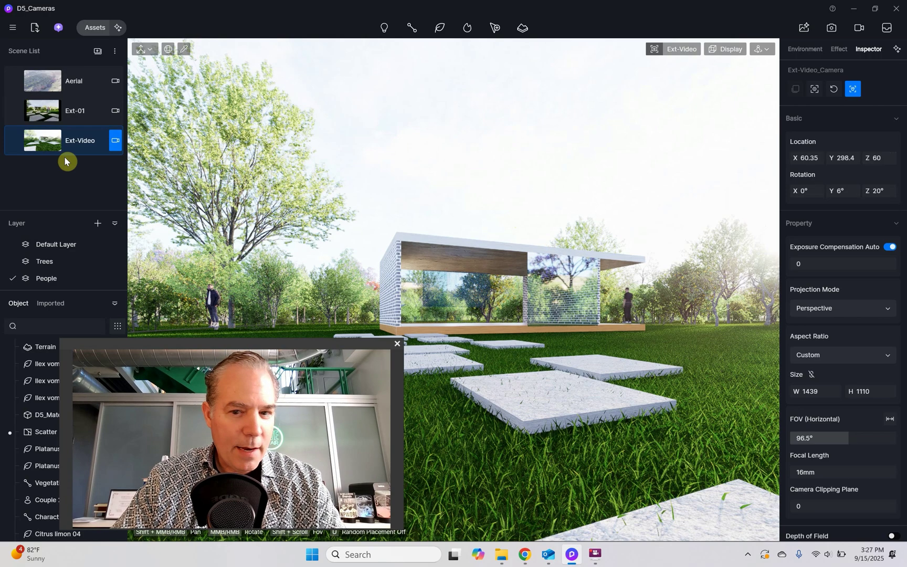
# Step: Update the saved Ext-Video scene with the current camera view
pyautogui.moveTo(12, 145)
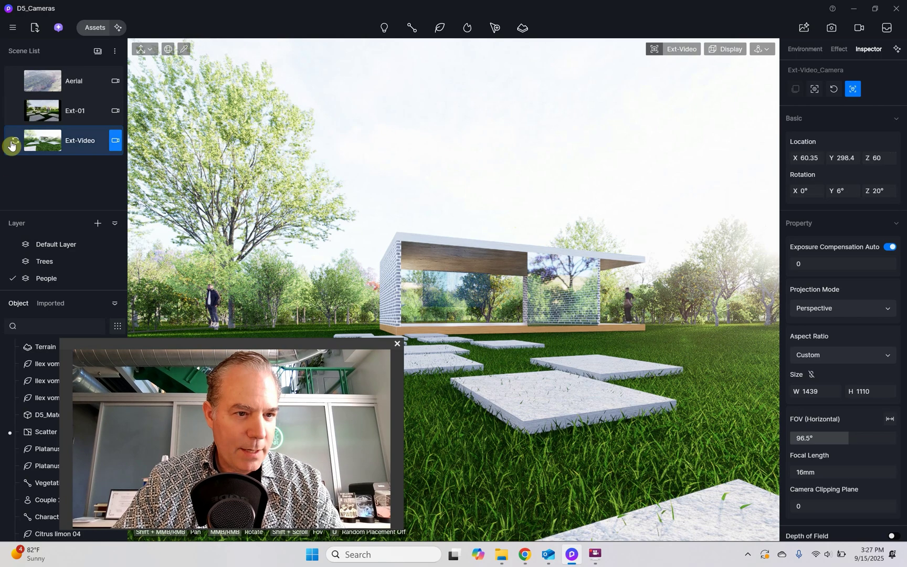
pyautogui.click(12, 146)
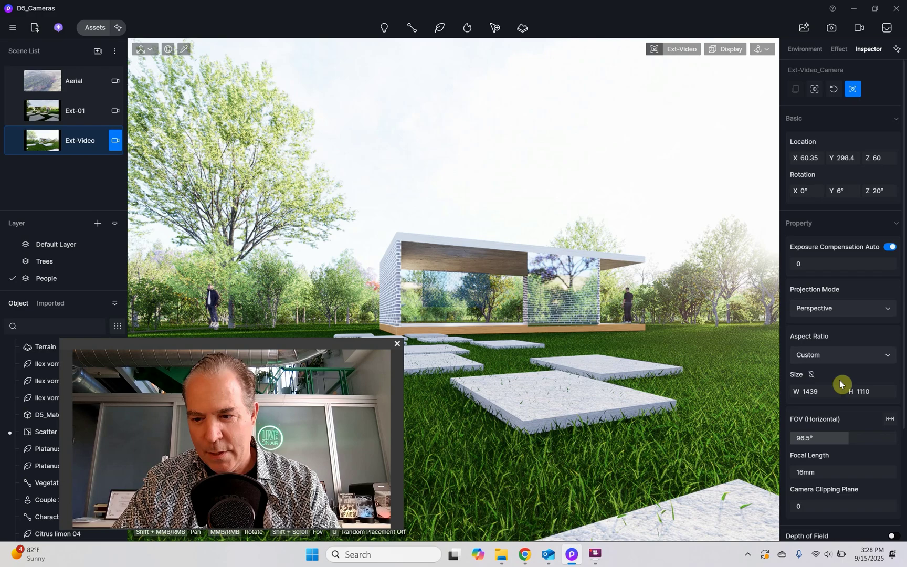
# Step: Enable depth of field on the Ext-Video camera, focused on the pavilion, with a blur of 10
pyautogui.scroll(-5, 839, 382)
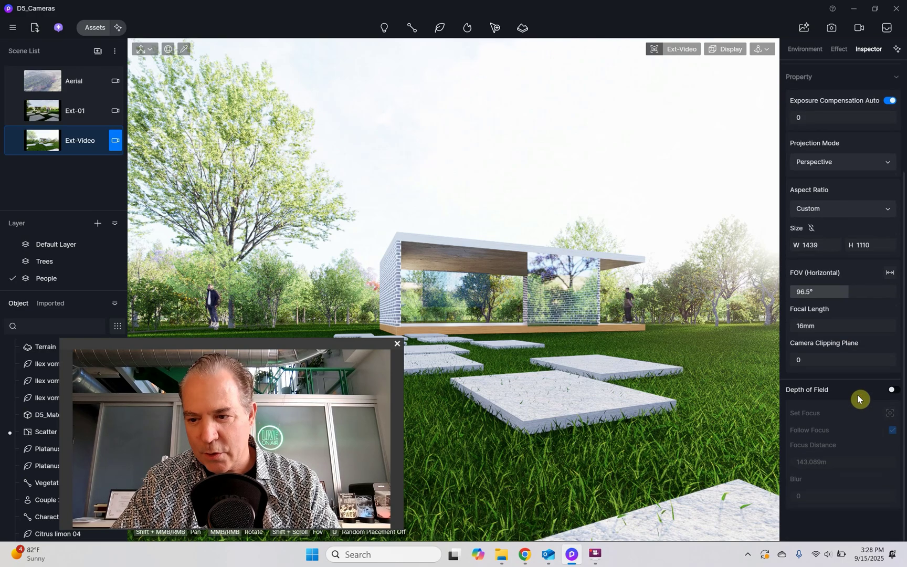
pyautogui.click(893, 391)
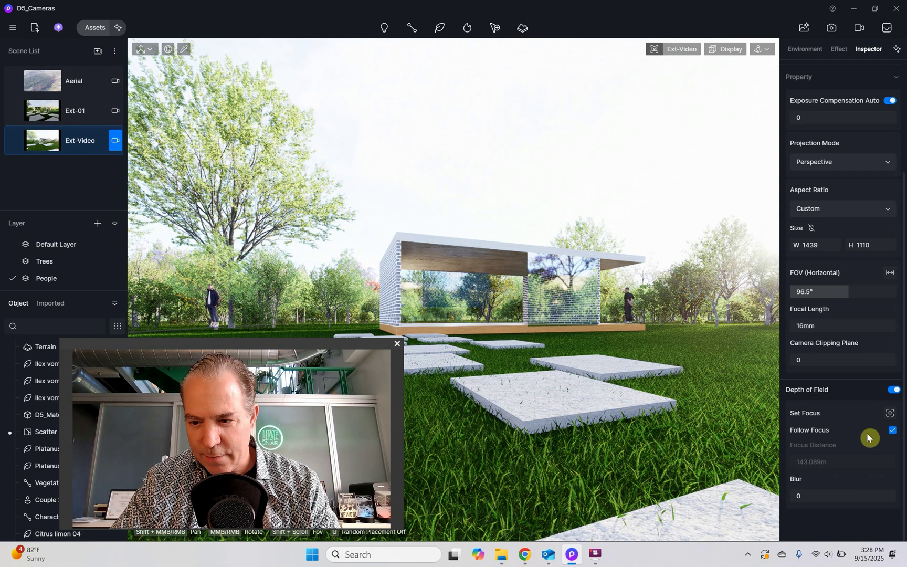
pyautogui.click(890, 414)
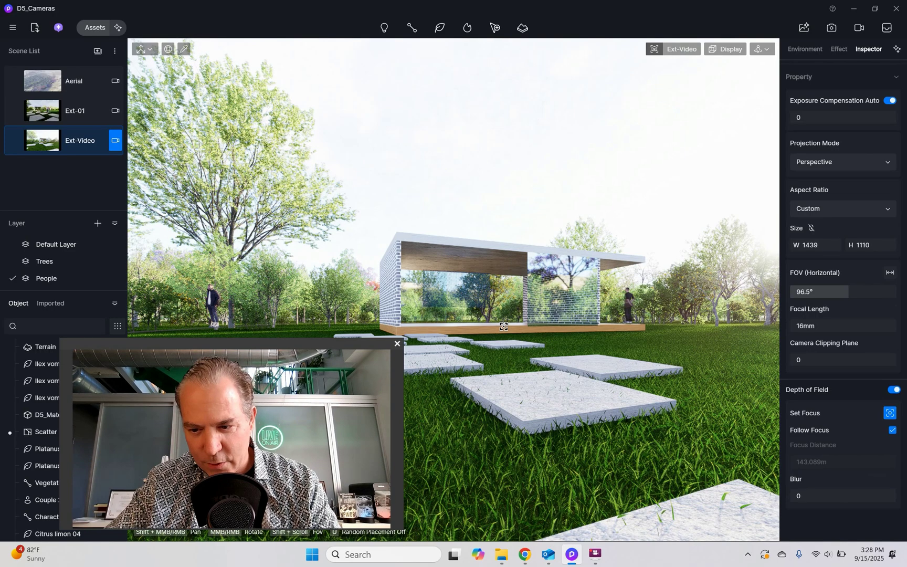
pyautogui.click(481, 293)
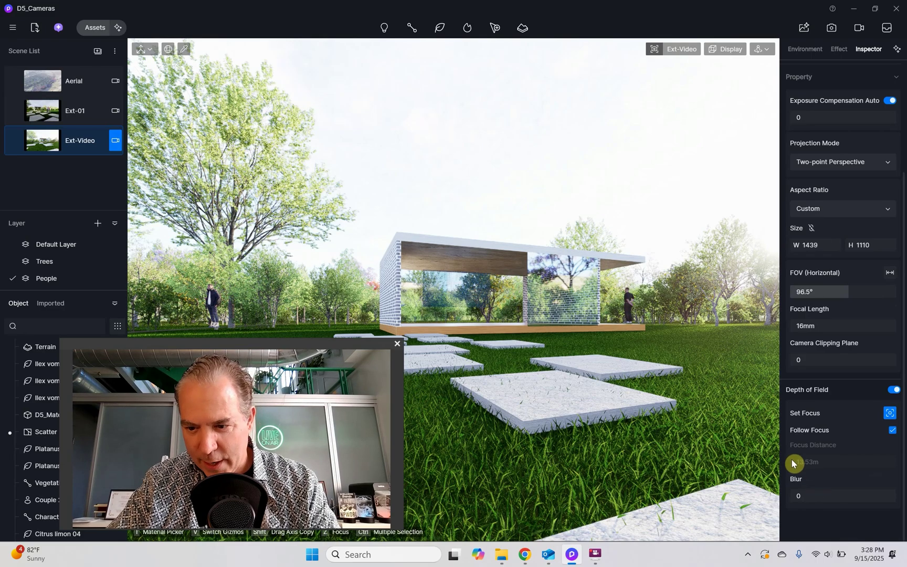
pyautogui.moveTo(798, 491); pyautogui.dragTo(904, 477)
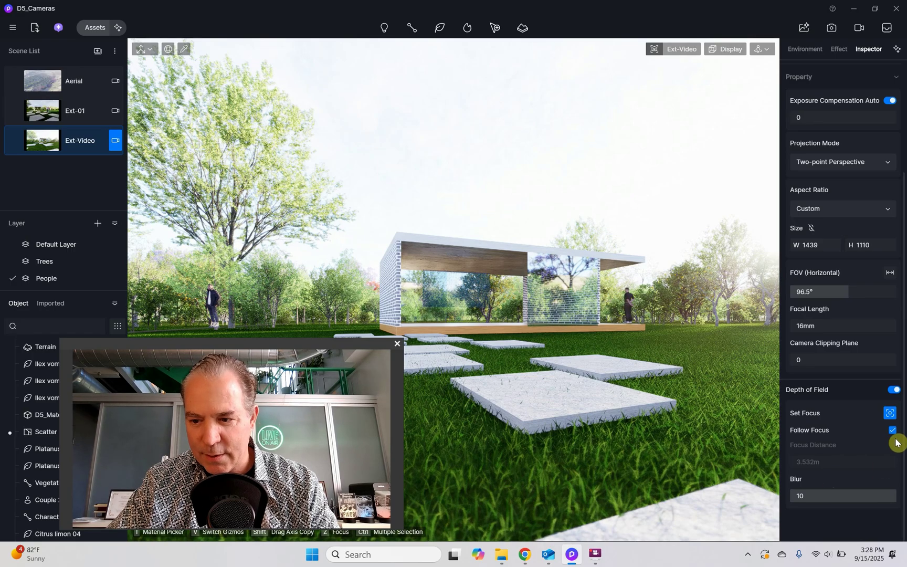
# Step: Turn off Follow Focus for the Ext-Video camera and set its focus distance to 2 m
pyautogui.click(892, 432)
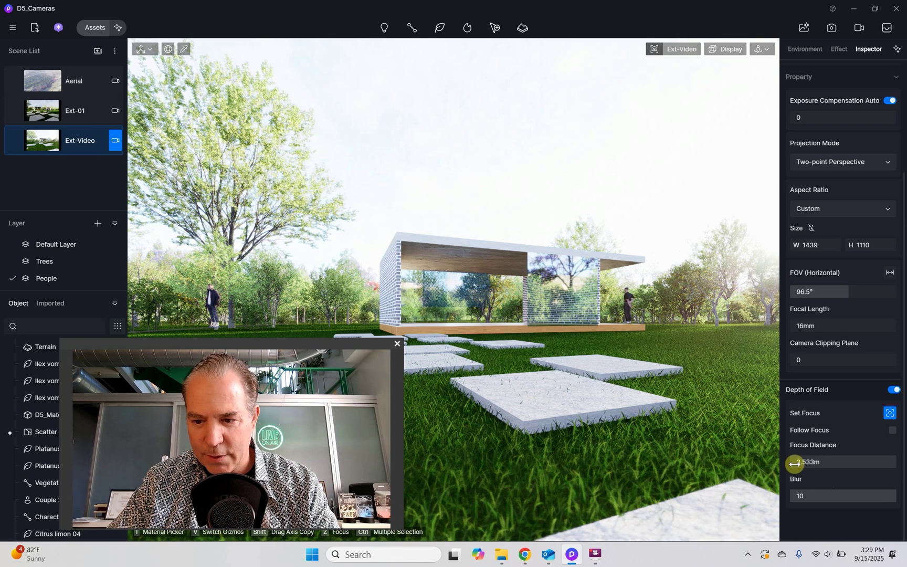
pyautogui.moveTo(794, 463); pyautogui.dragTo(842, 479)
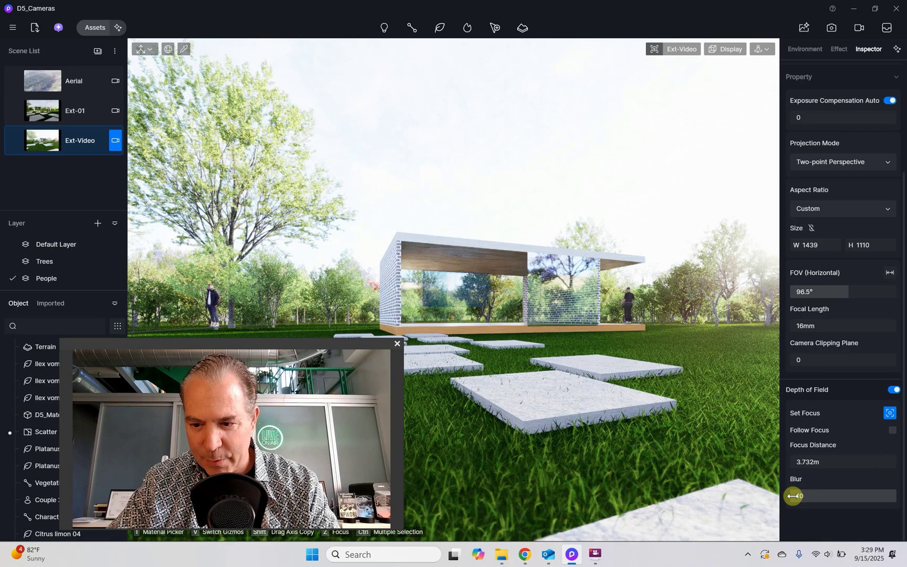
pyautogui.moveTo(784, 462); pyautogui.dragTo(752, 448)
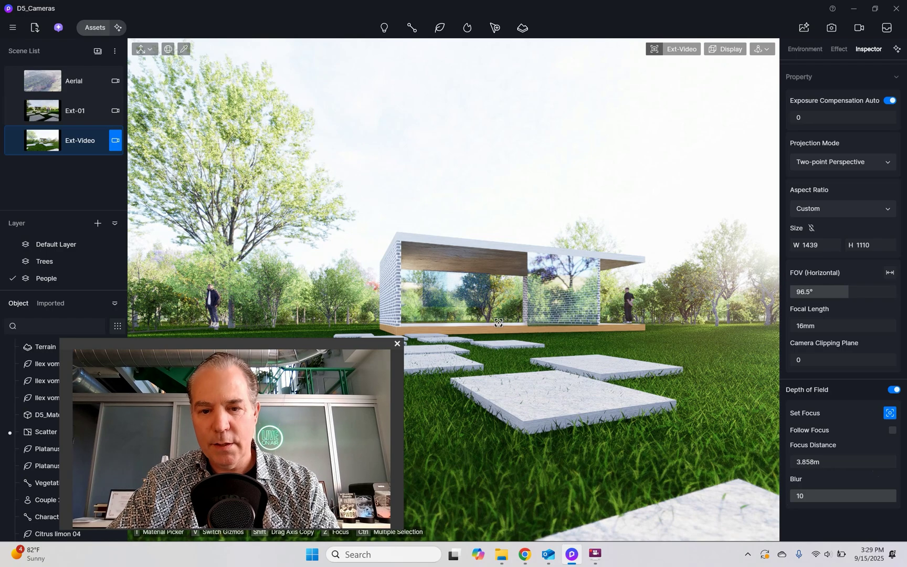
pyautogui.click(803, 464)
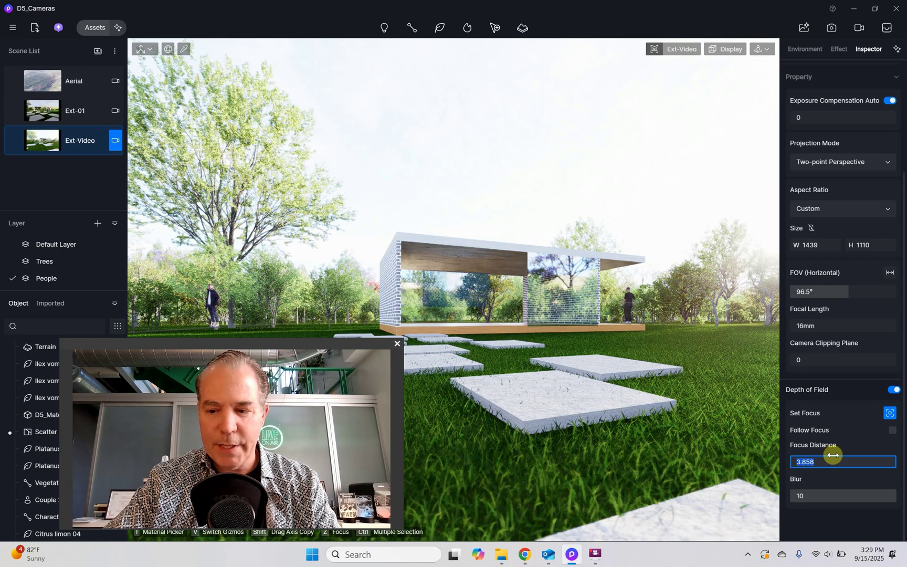
pyautogui.write('2')
pyautogui.press('Return')
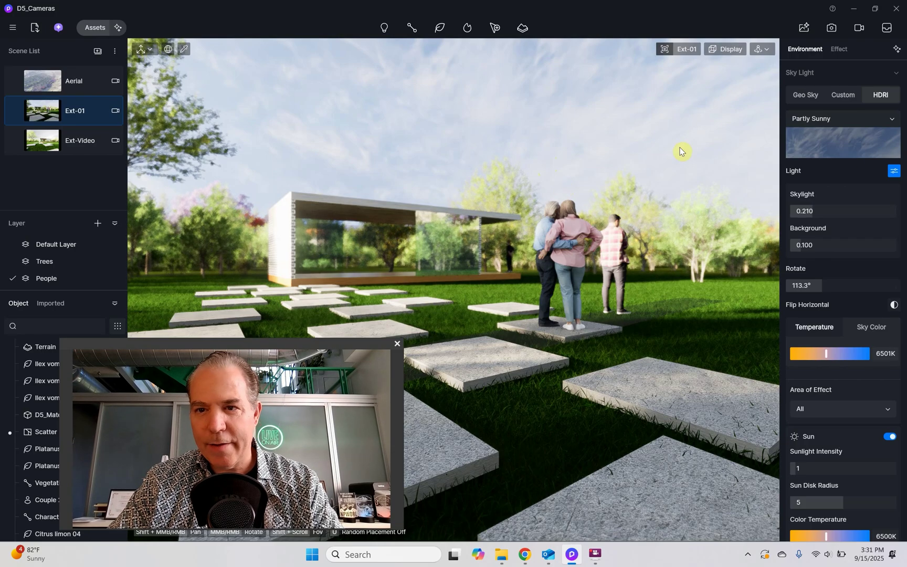
# Step: Open the Ext-01 view's camera settings and examine the field of view, focal length, clipping plane and depth of field options
pyautogui.click(686, 49)
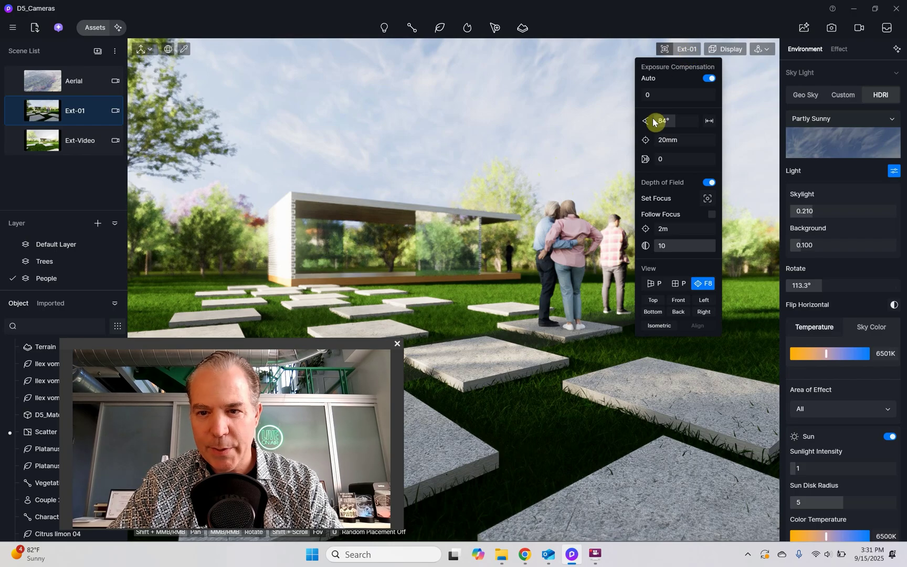
pyautogui.moveTo(656, 158); pyautogui.dragTo(636, 159)
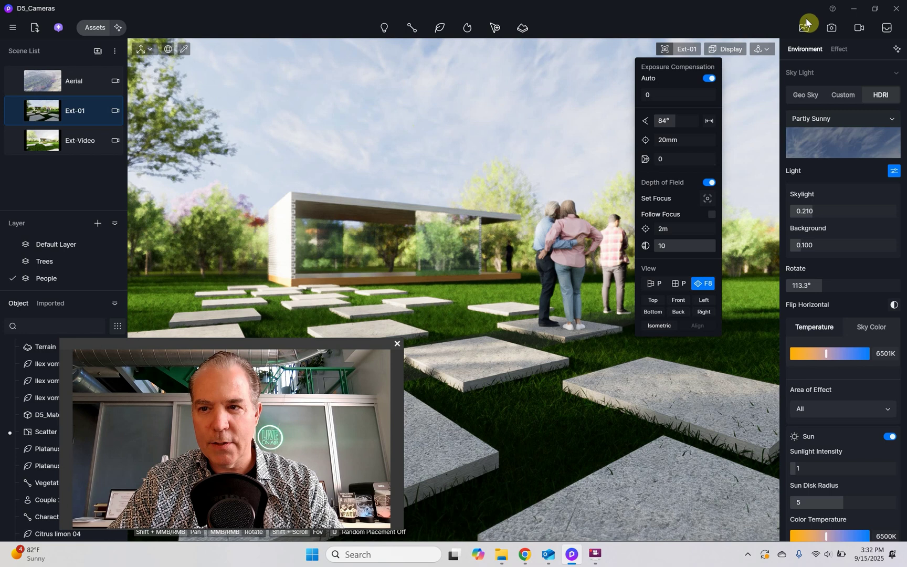
# Step: Set up an image render of Ext-01 with a 16:9 aspect ratio and the 2k preset size
pyautogui.click(830, 28)
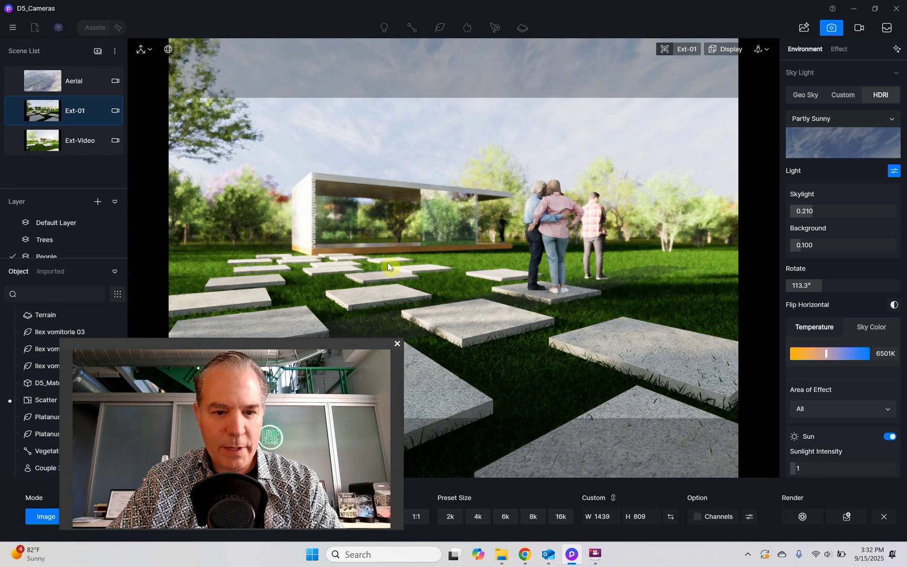
pyautogui.moveTo(296, 347); pyautogui.dragTo(299, 274)
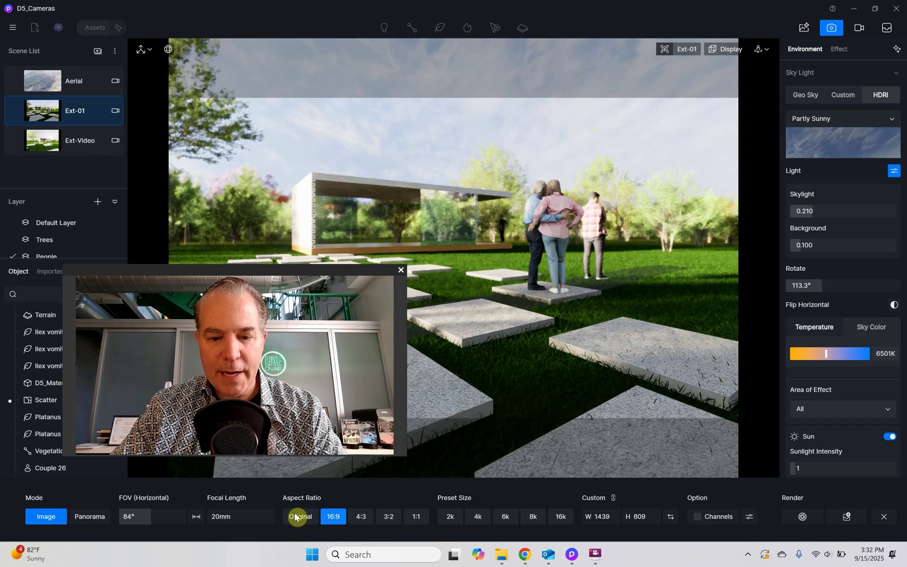
pyautogui.click(361, 519)
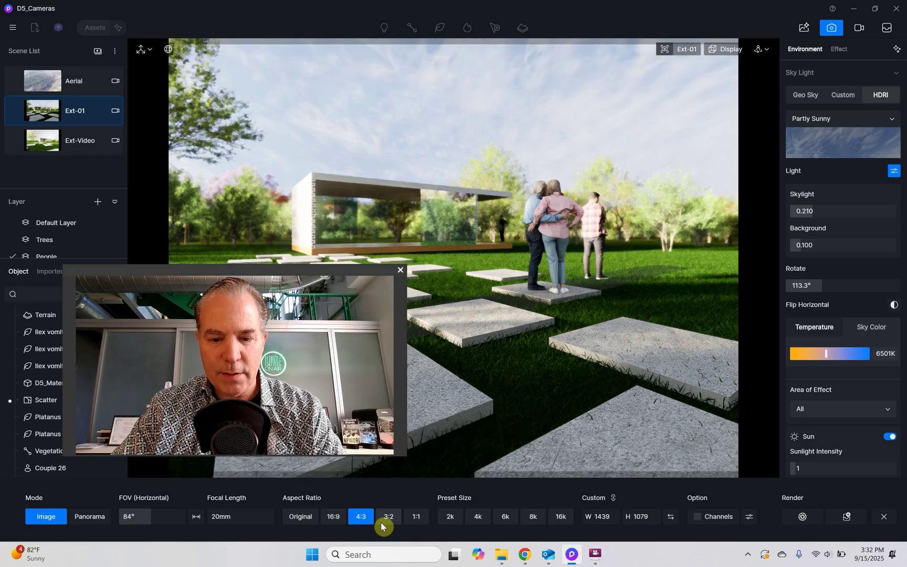
pyautogui.click(412, 520)
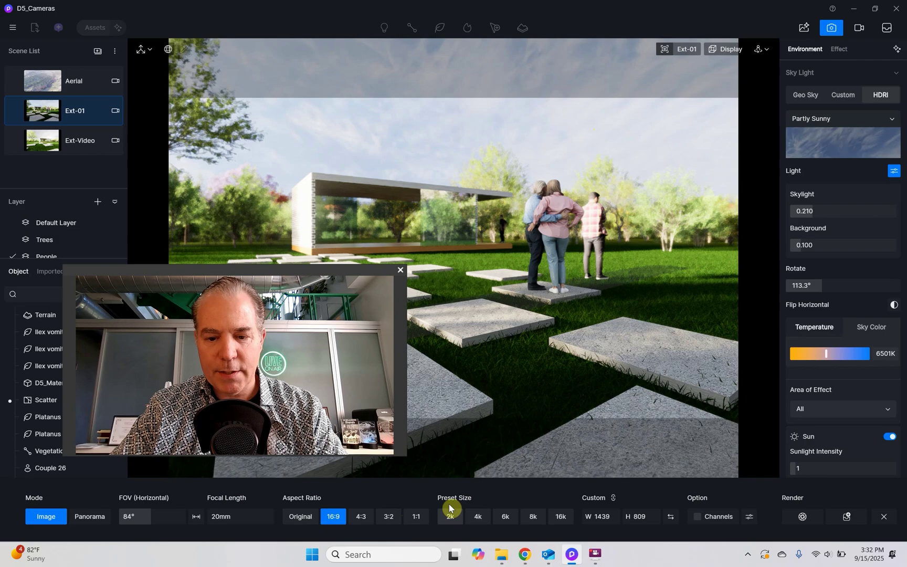
pyautogui.click(450, 517)
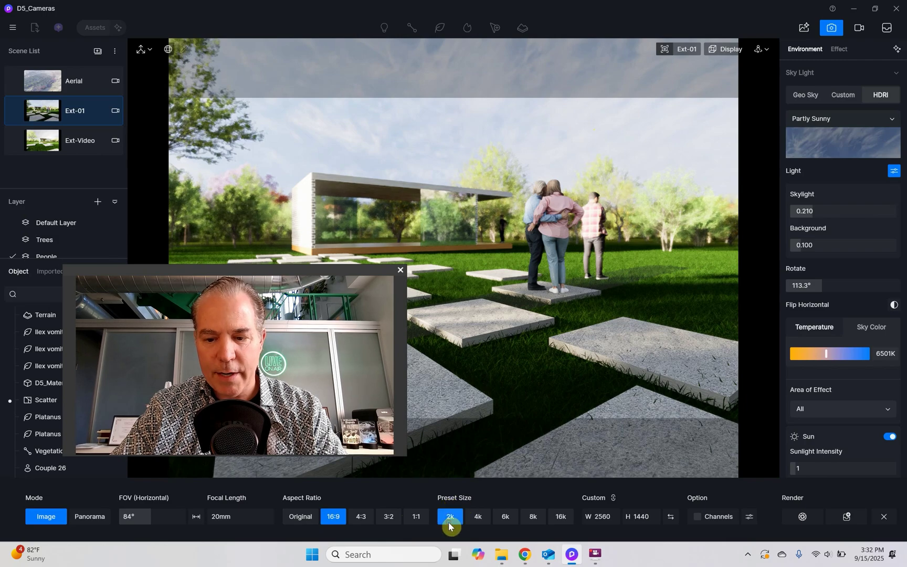